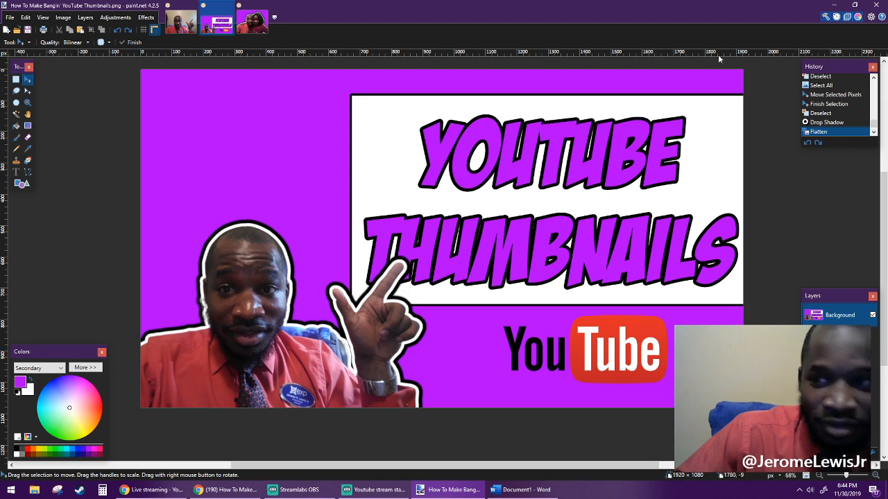
# - Compare the original photo with the finished YouTube thumbnail among the open images
pyautogui.click(178, 32)
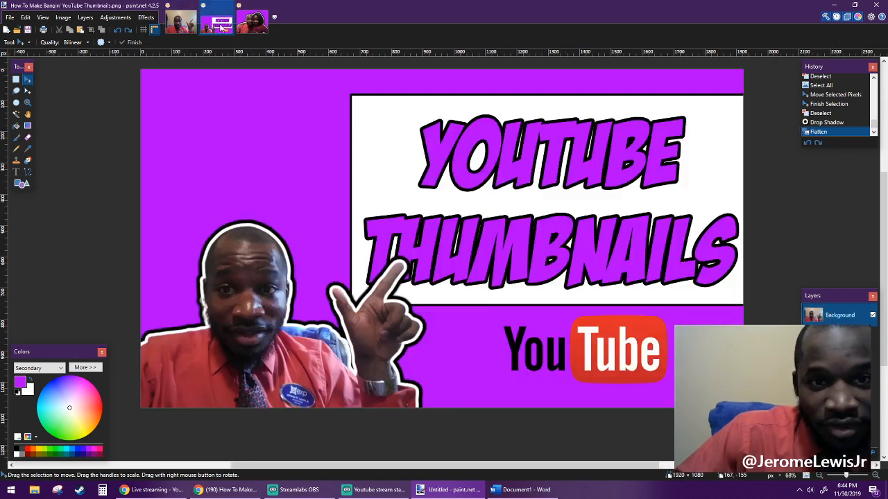
pyautogui.click(217, 21)
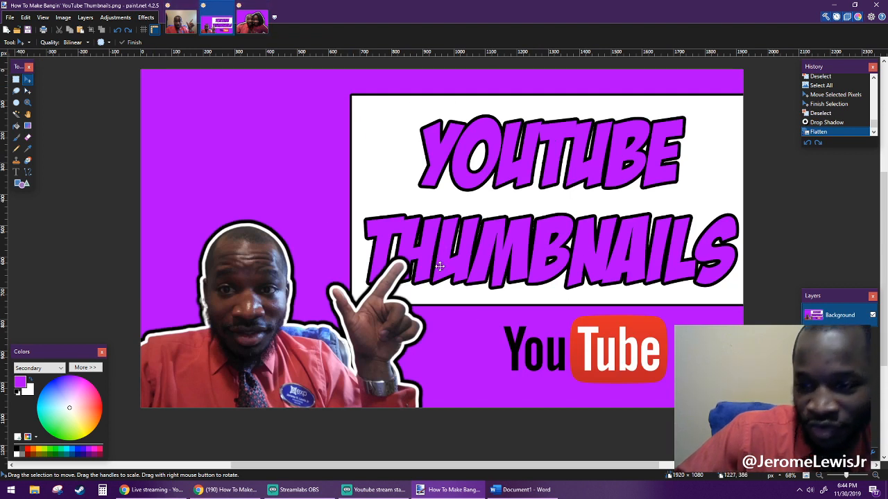
pyautogui.click(181, 24)
pyautogui.click(218, 25)
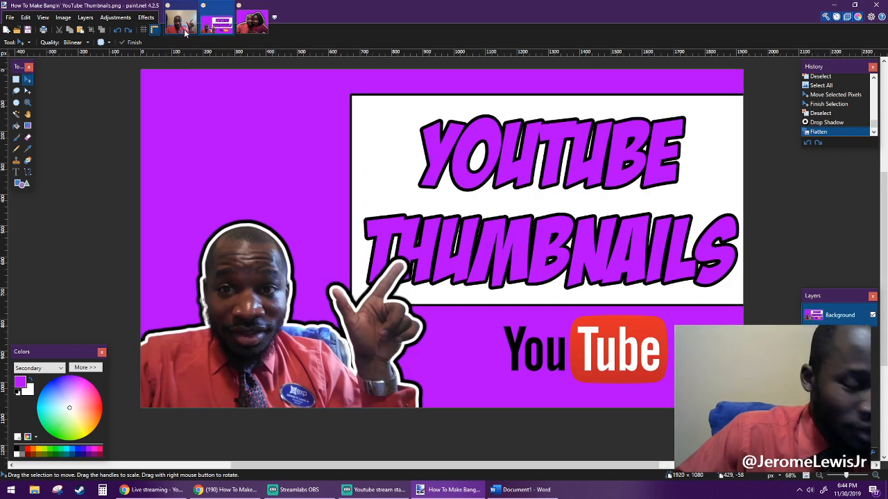
pyautogui.click(182, 27)
pyautogui.click(216, 26)
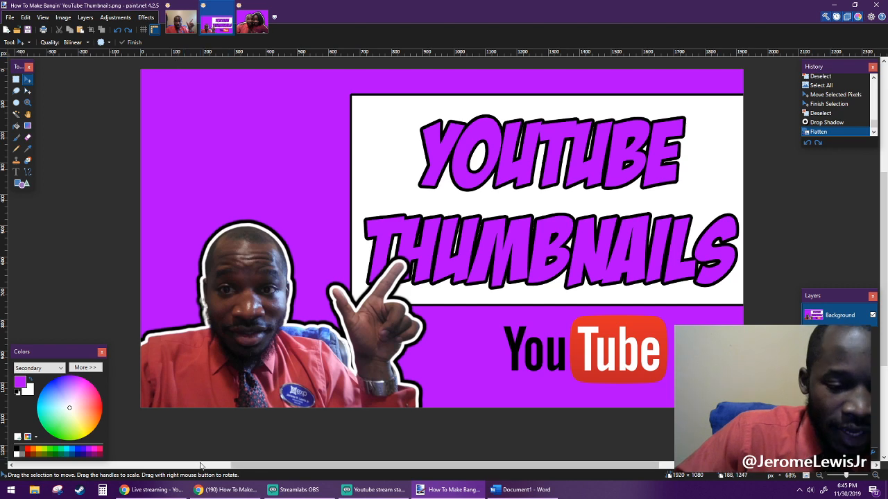
# - Switch to Chrome, open remove.bg in a new tab and maximize the browser window
pyautogui.moveTo(222, 494)
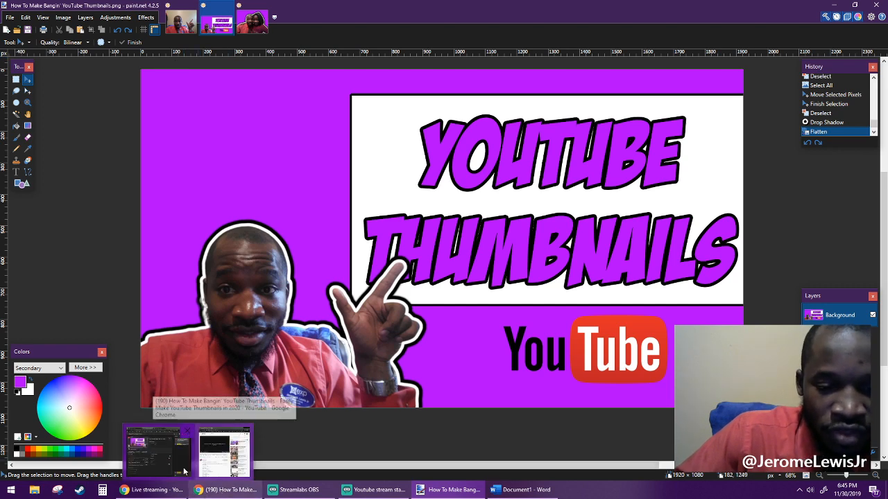
pyautogui.click(208, 443)
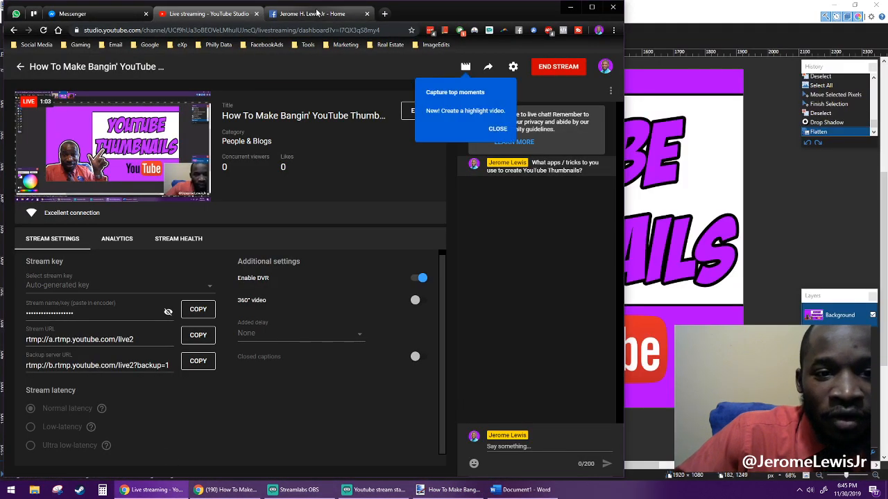
pyautogui.click(384, 13)
pyautogui.press('Return')
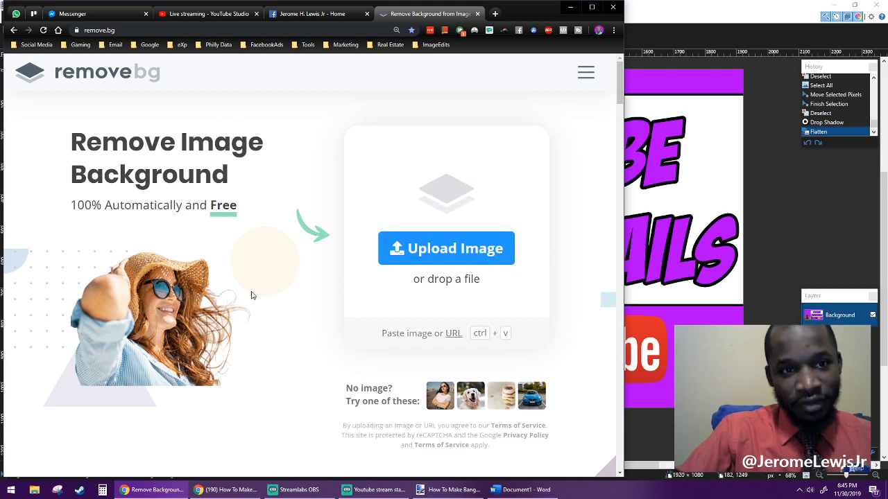
pyautogui.click(591, 7)
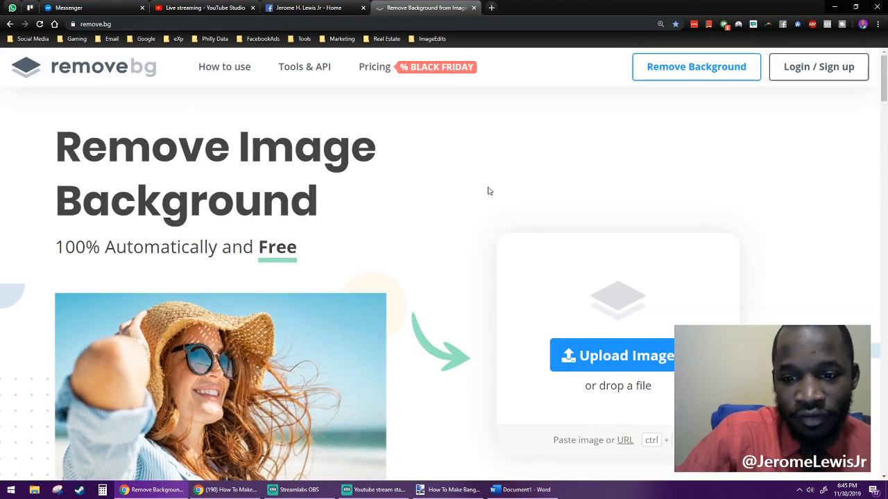
# - Examine the remove.bg home page, including its heading and the area for uploading an image
pyautogui.tripleClick(231, 150)
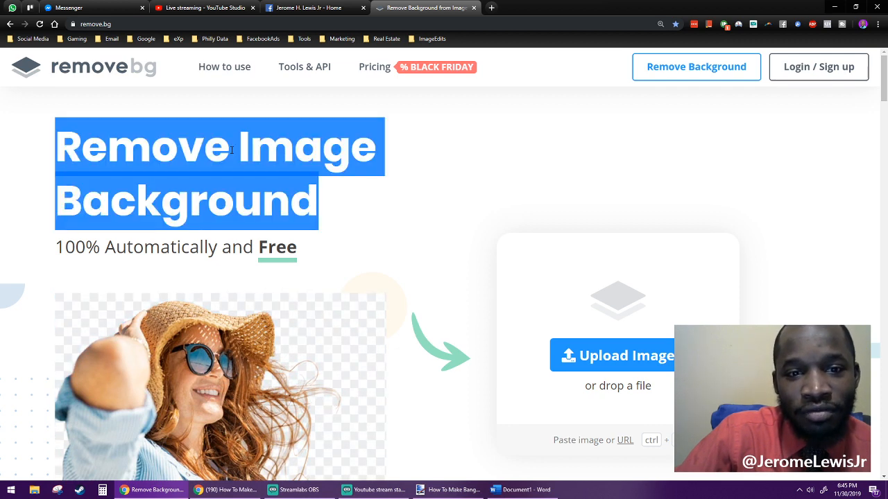
pyautogui.click(426, 171)
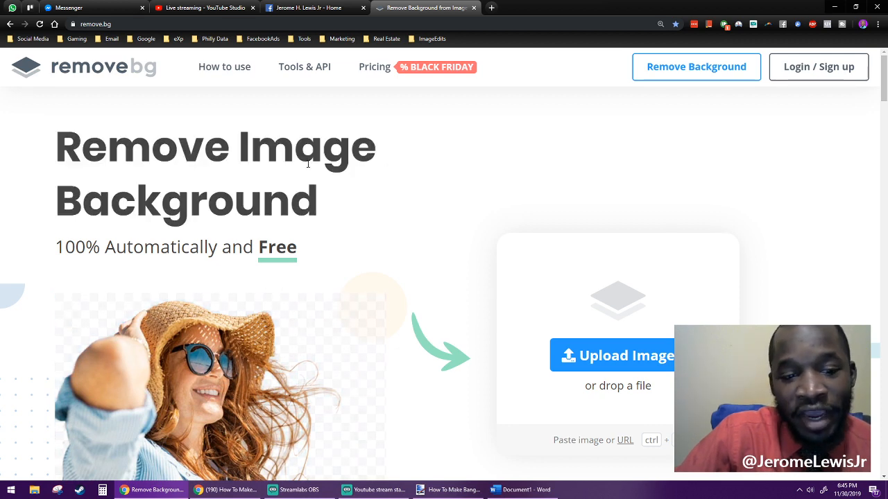
pyautogui.scroll(-3, 278, 174)
pyautogui.scroll(2, 317, 179)
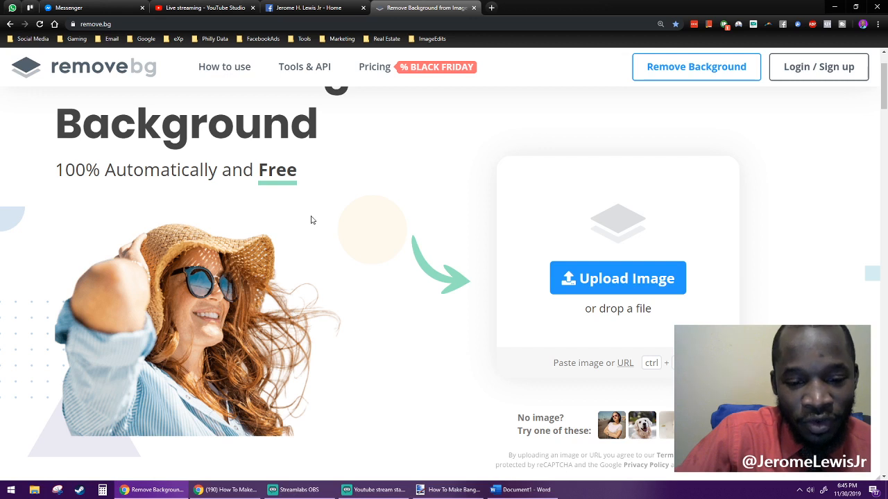
# - Open the Messenger conversation that contains the red-shirt photos and look through the shared pictures
pyautogui.click(90, 7)
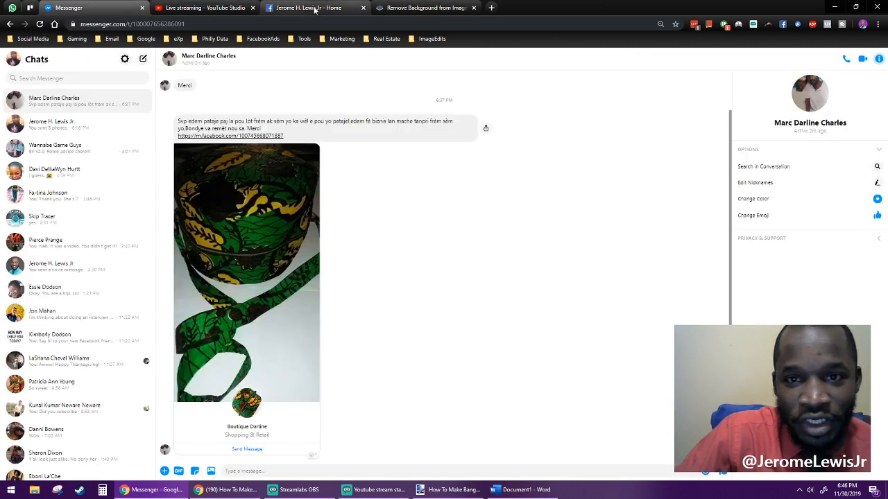
pyautogui.click(55, 131)
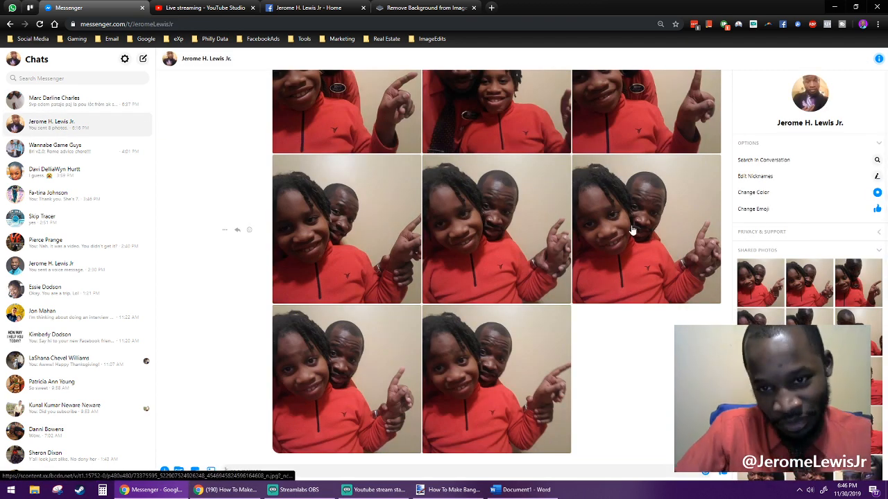
pyautogui.scroll(2, 509, 263)
pyautogui.scroll(-2, 509, 263)
pyautogui.scroll(2, 509, 262)
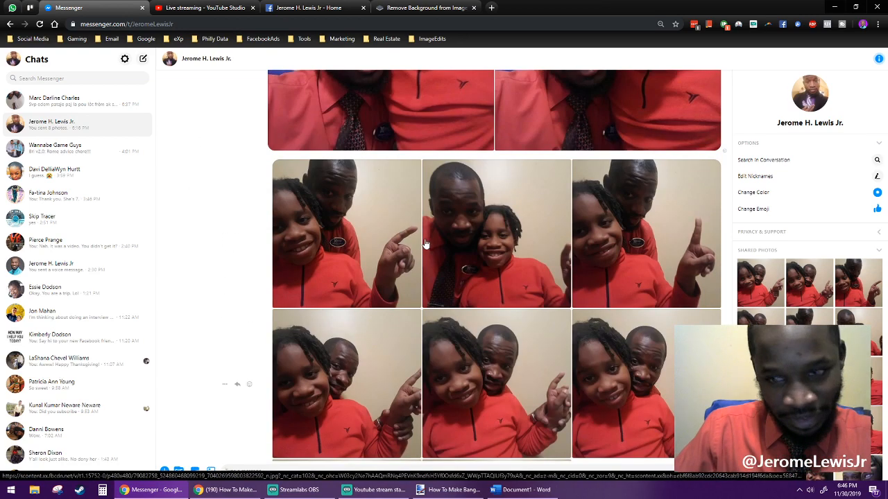
pyautogui.scroll(-2, 652, 254)
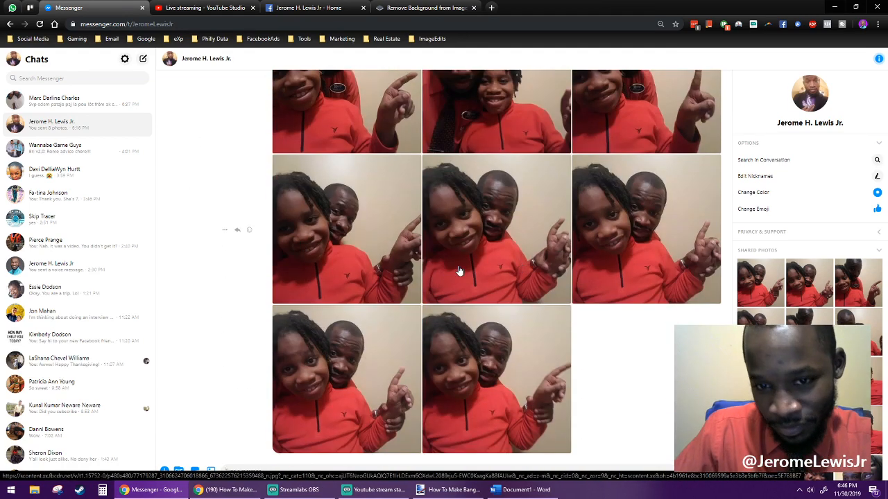
pyautogui.scroll(2, 469, 270)
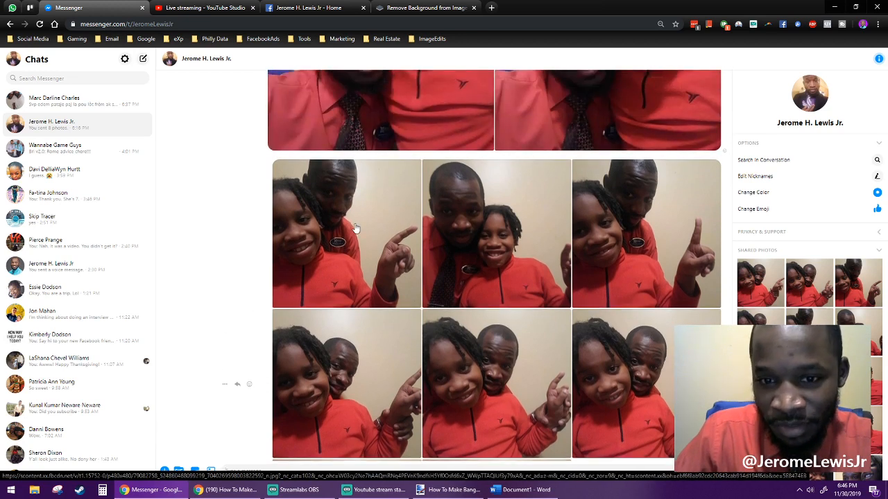
pyautogui.scroll(-2, 648, 202)
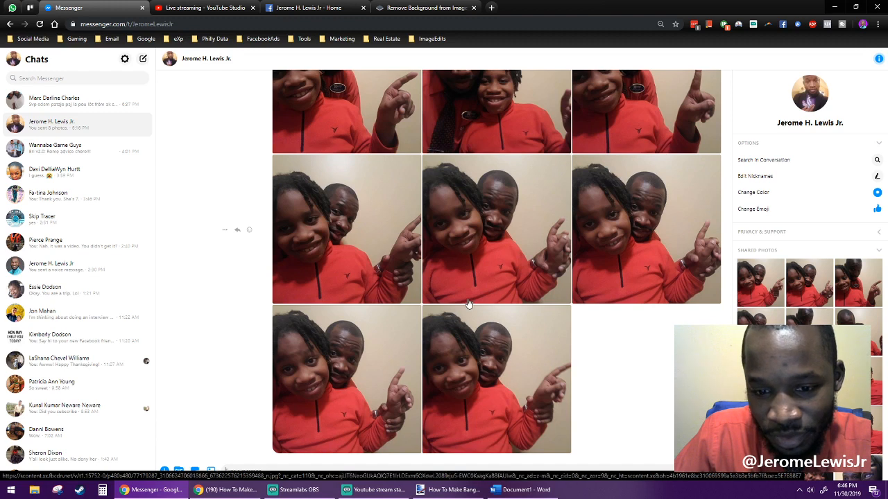
# - Open a photo of the smiling child with the man pointing in full view, compare it with its neighbours and copy it
pyautogui.click(352, 386)
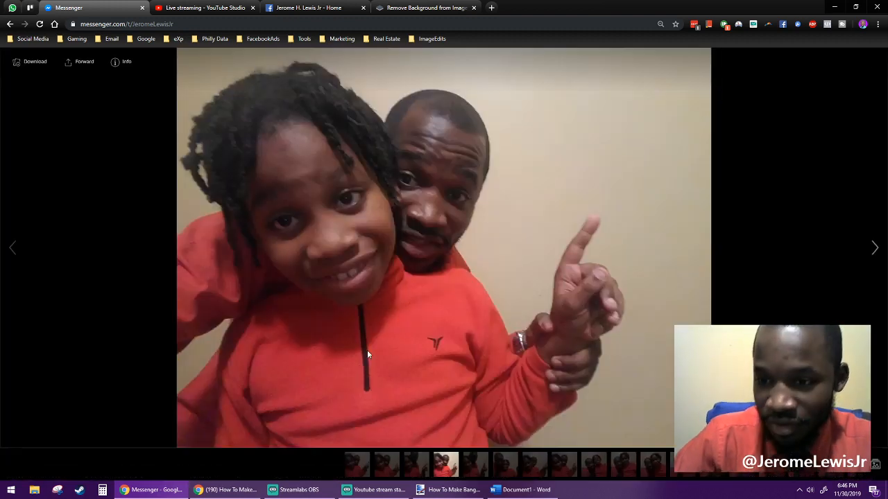
pyautogui.press('Right')
pyautogui.press('Left')
pyautogui.press('Right')
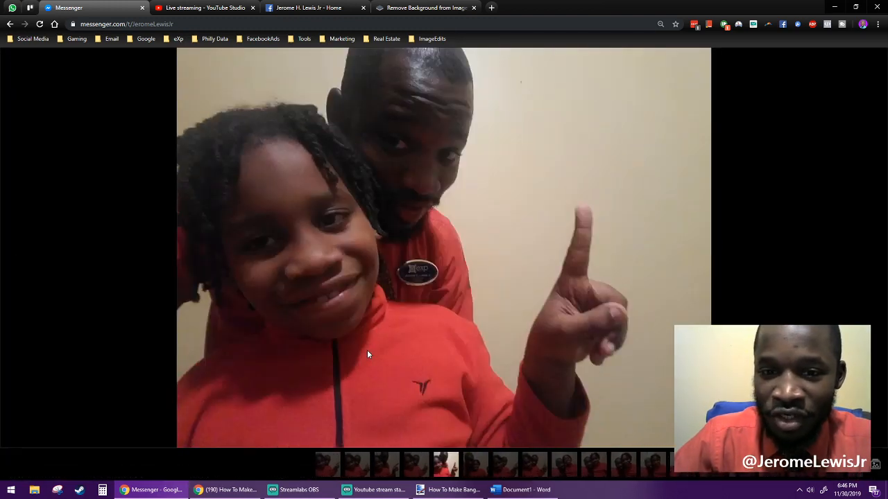
pyautogui.press('Right')
pyautogui.press('Left')
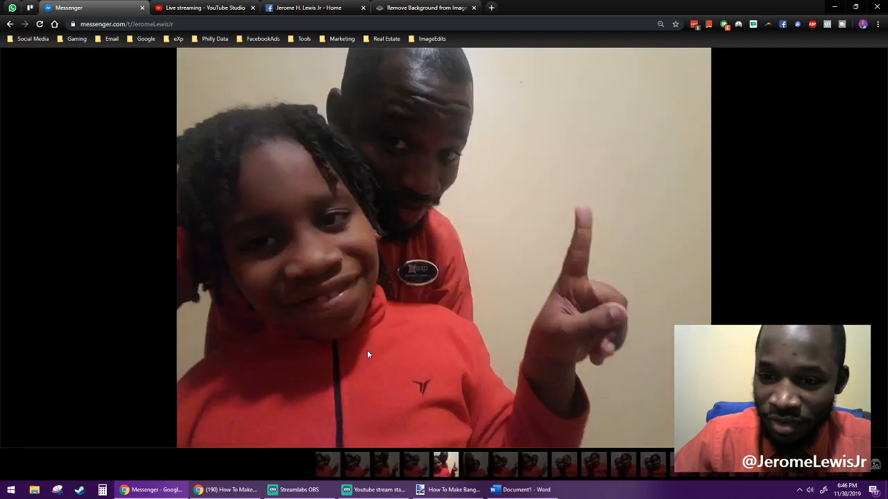
pyautogui.press('Right')
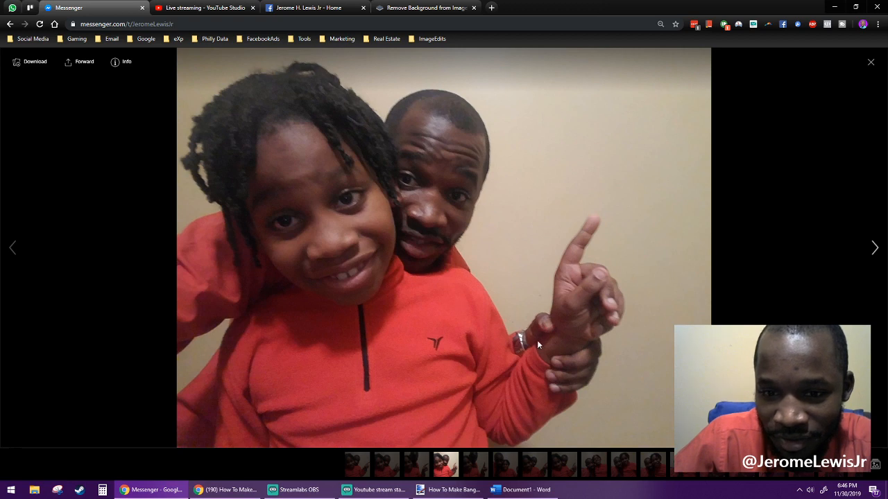
pyautogui.press('Right')
pyautogui.press('Left')
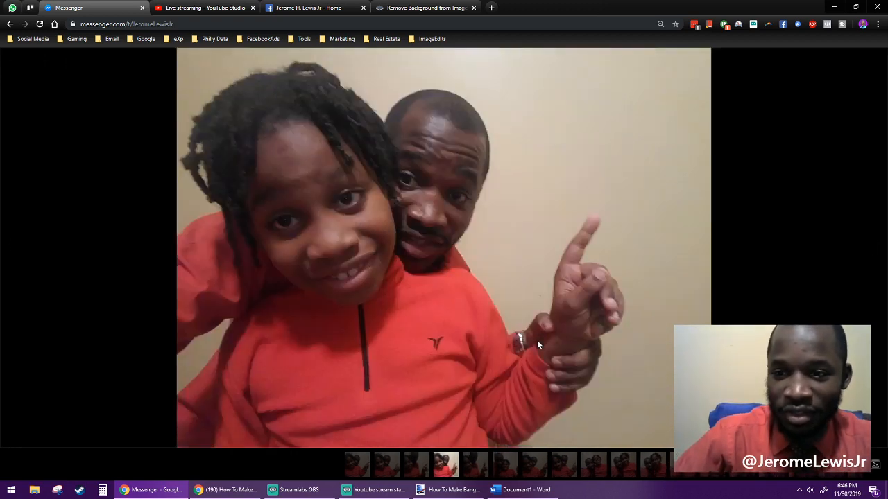
pyautogui.rightClick(420, 276)
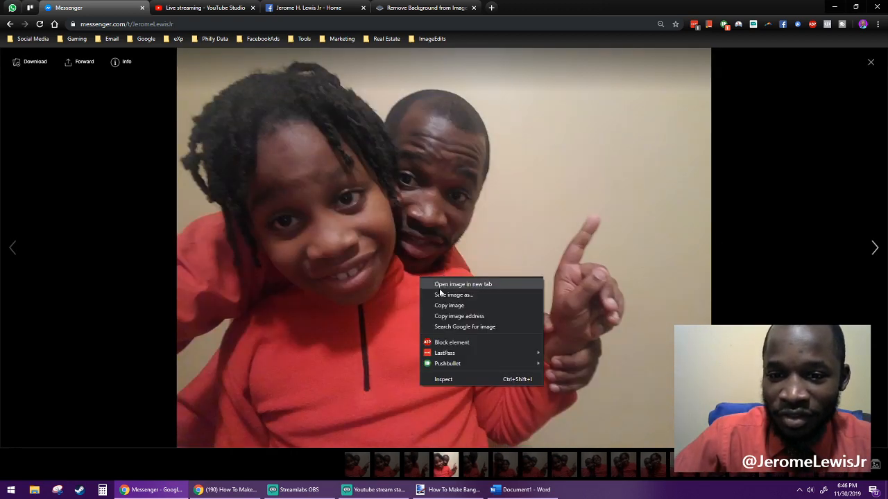
pyautogui.click(442, 310)
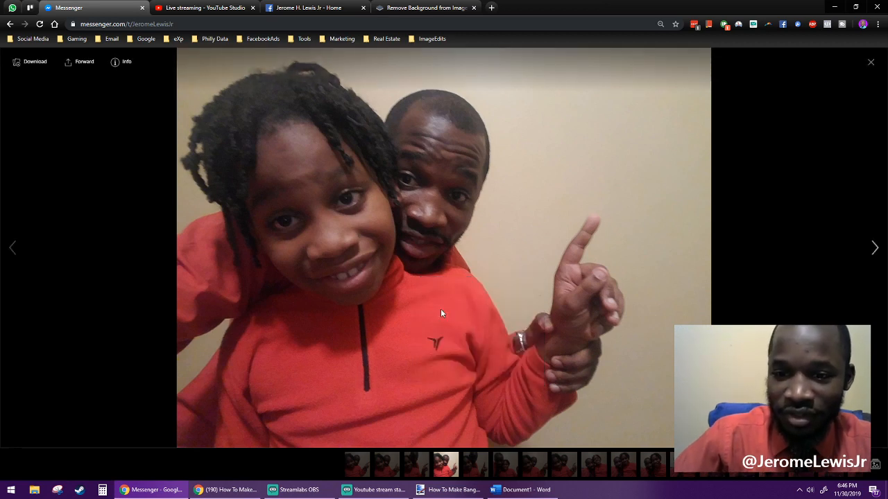
# - Check the neighbouring photos again, return to the one with the smiling child and pointing hand, and copy that image
pyautogui.press('Right')
pyautogui.press('Right')
pyautogui.press('Left')
pyautogui.press('Left')
pyautogui.press('Right')
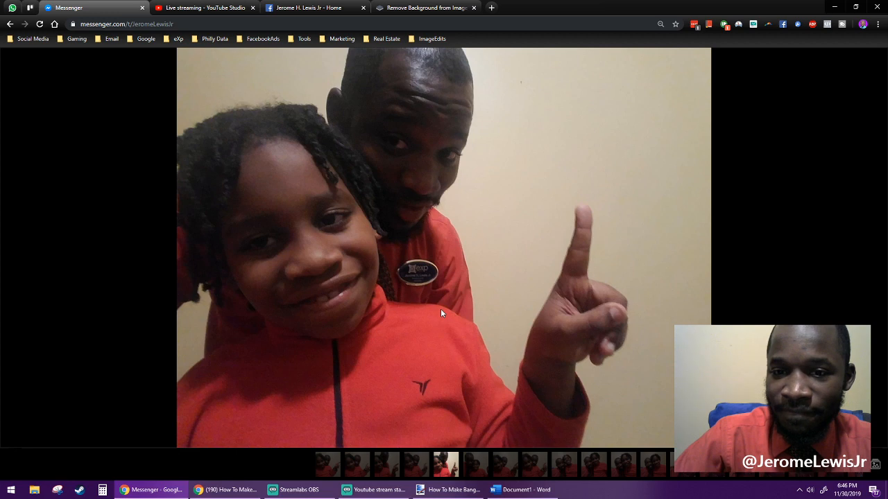
pyautogui.press('Left')
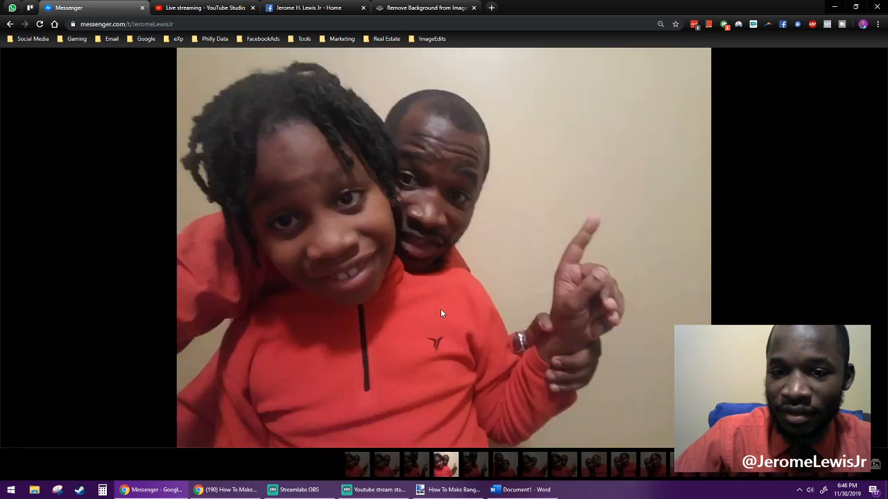
pyautogui.rightClick(448, 235)
pyautogui.click(475, 262)
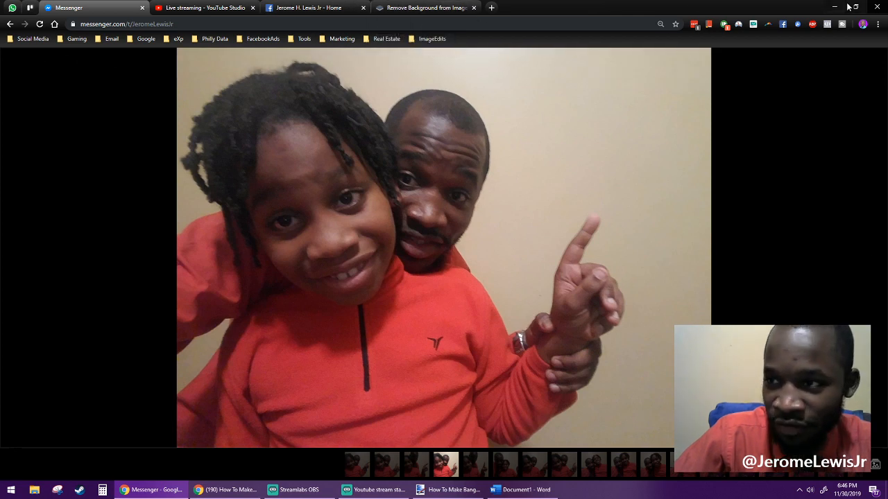
# - Paste the copied photo into remove.bg to remove its background, and copy the resulting cutout
pyautogui.click(422, 8)
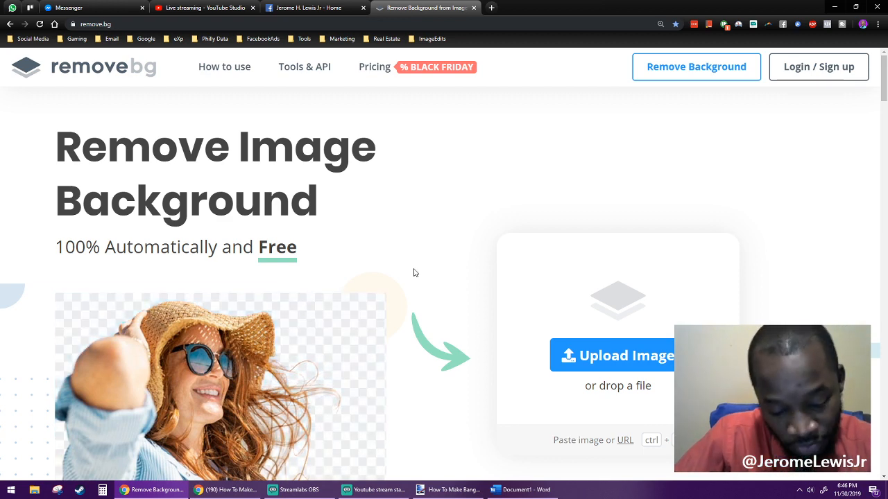
pyautogui.hotkey('ctrl', 'v')
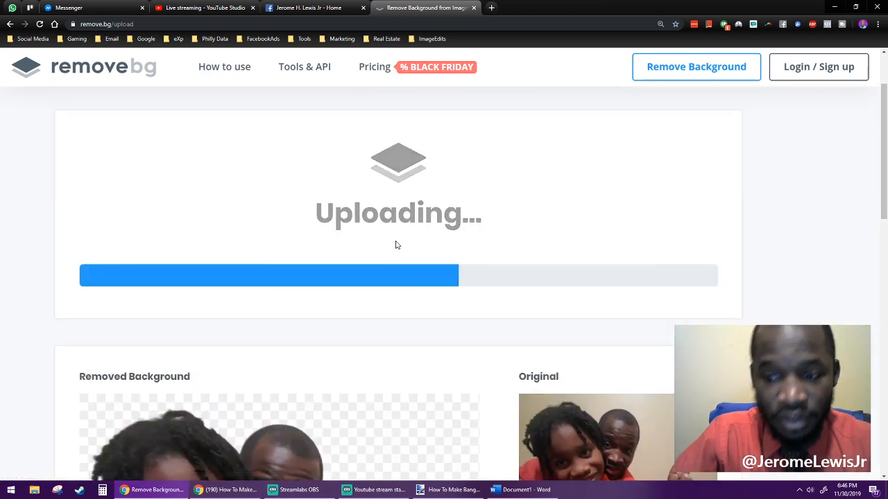
pyautogui.scroll(-2, 395, 221)
pyautogui.scroll(2, 453, 261)
pyautogui.scroll(-3, 455, 261)
pyautogui.scroll(3, 449, 269)
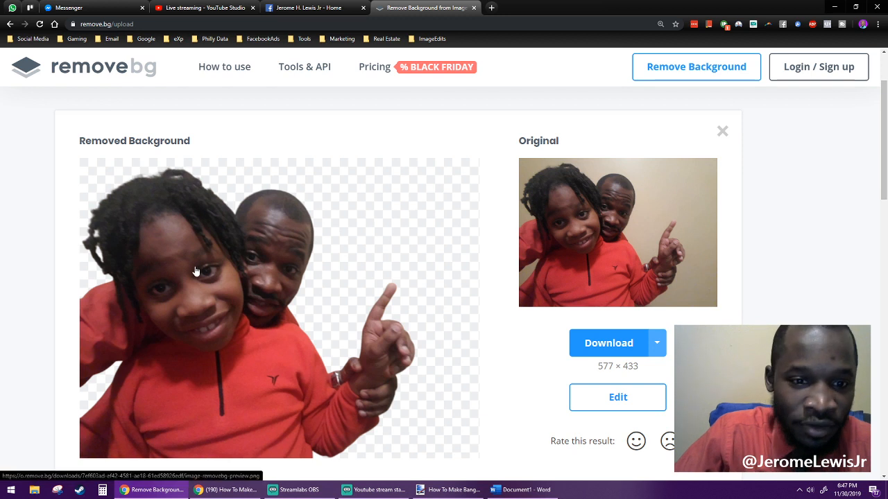
pyautogui.rightClick(204, 287)
pyautogui.click(242, 389)
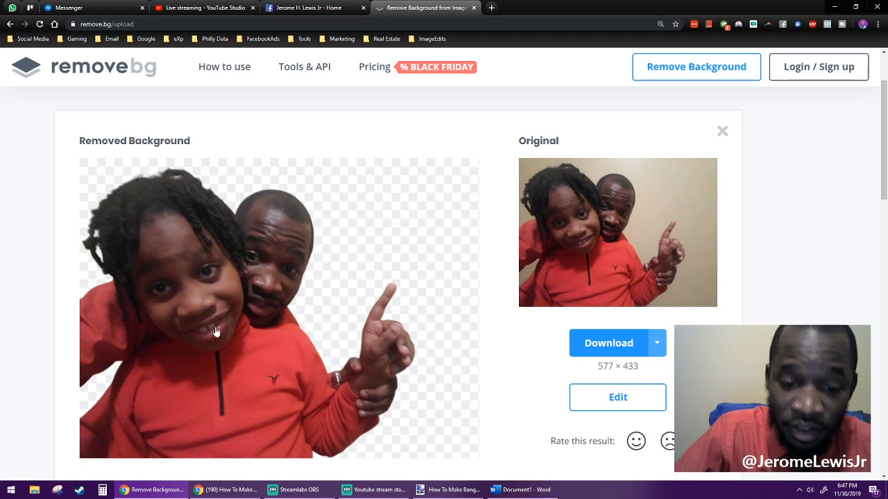
# - Switch to paint.net and select the entire YouTube thumbnail image
pyautogui.click(447, 492)
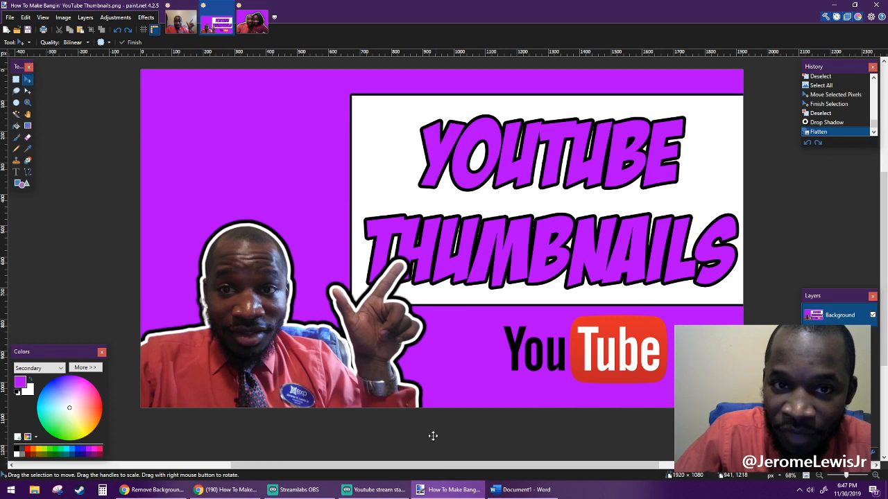
pyautogui.hotkey('ctrl', 'a')
pyautogui.click(79, 114)
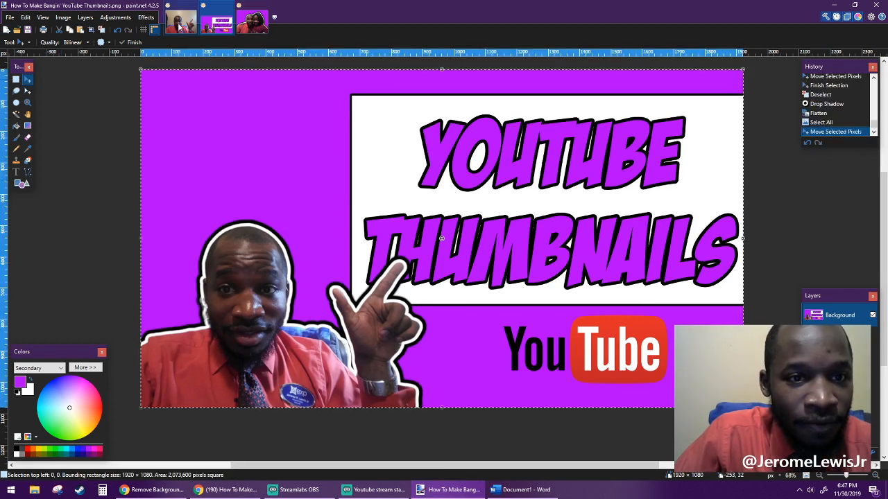
# - Create a new blank image 1920 pixels wide and 1080 pixels high
pyautogui.click(6, 30)
pyautogui.write('1')
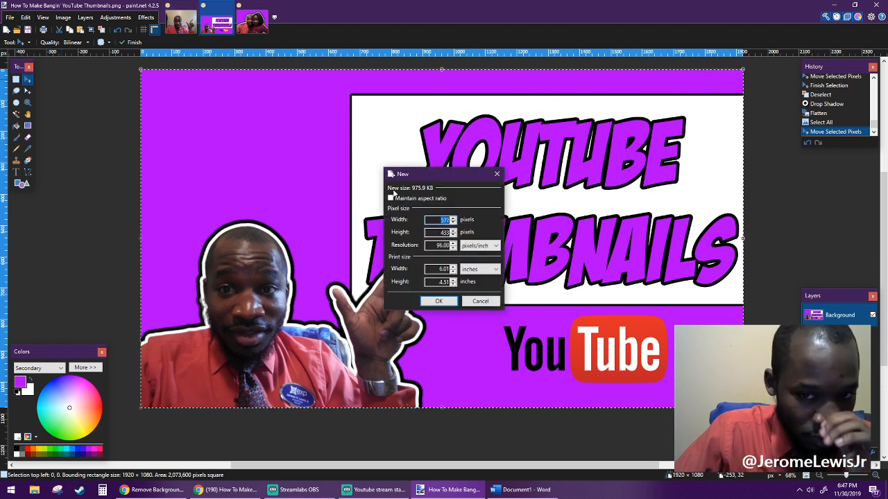
pyautogui.write('9')
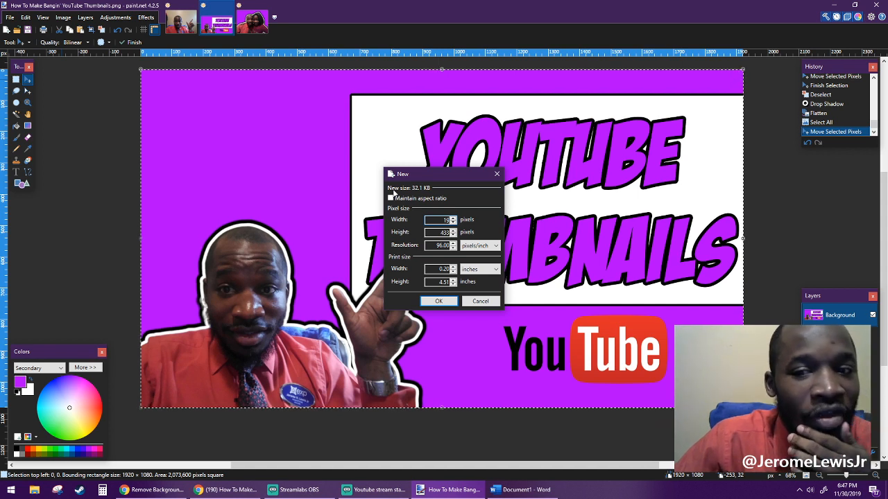
pyautogui.write('20')
pyautogui.press('Tab')
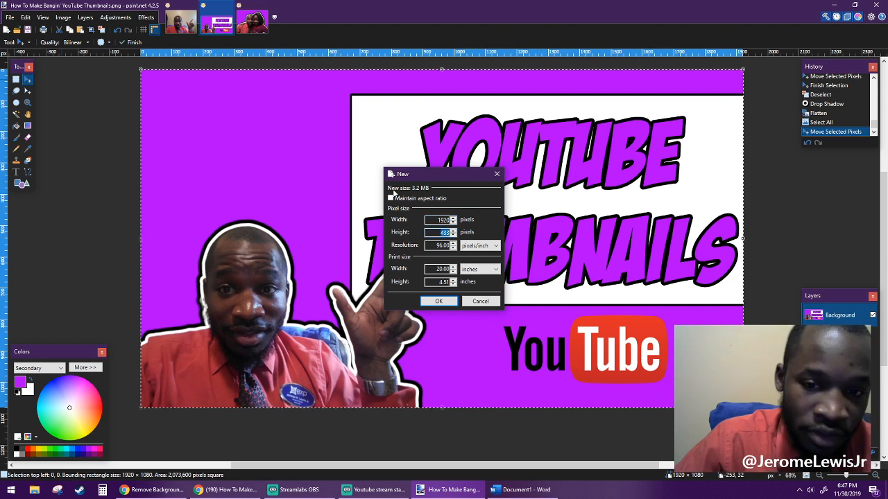
pyautogui.write('1080')
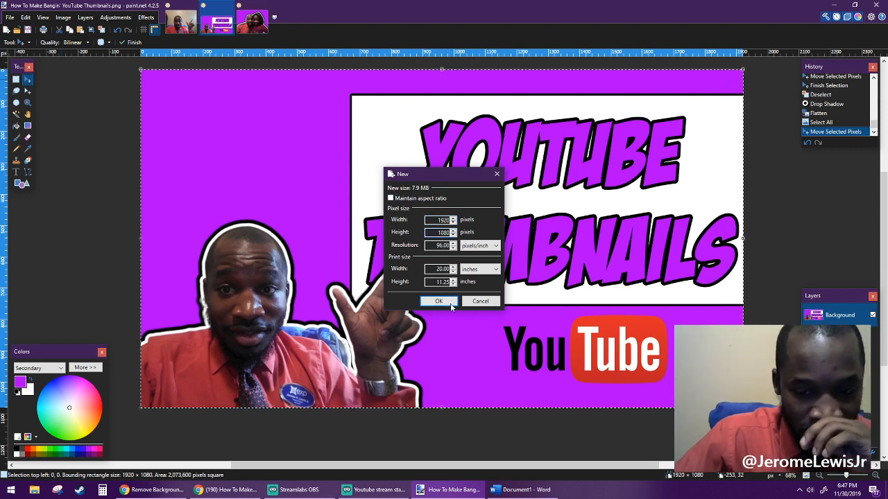
pyautogui.click(450, 303)
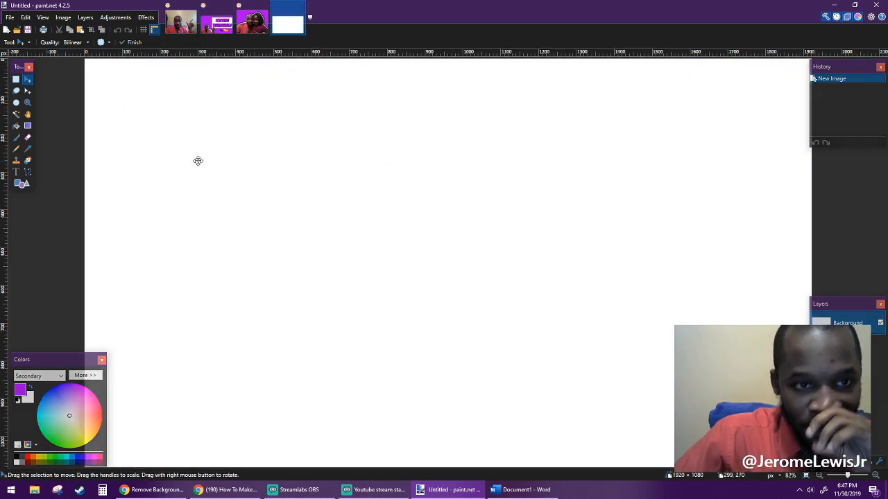
# - Fill the whole blank canvas with solid purple using the Paint Bucket
pyautogui.scroll(-1, 251, 185)
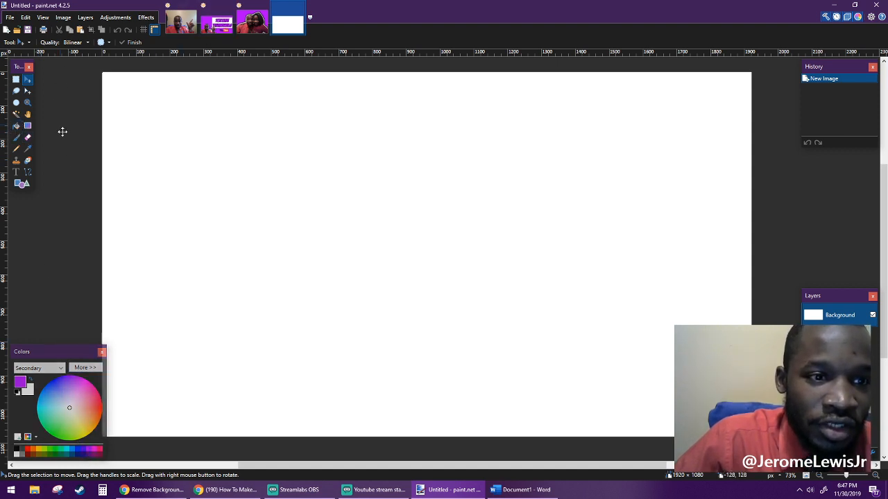
pyautogui.click(18, 127)
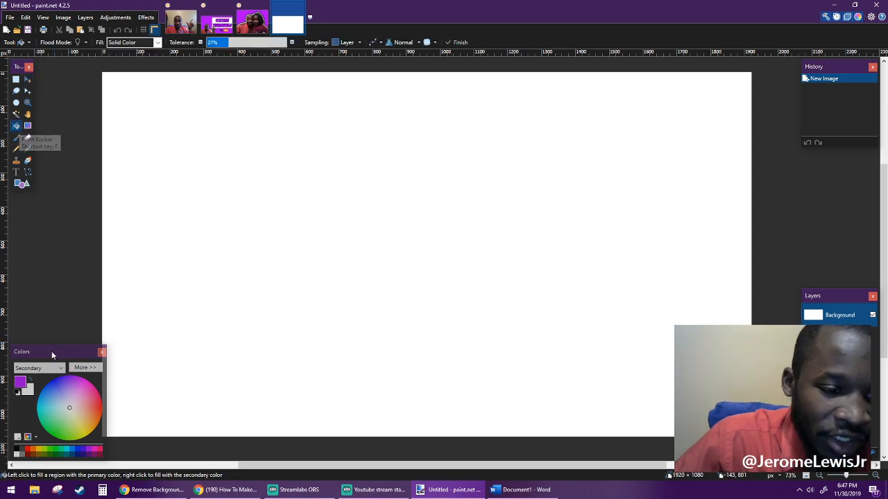
pyautogui.click(286, 209)
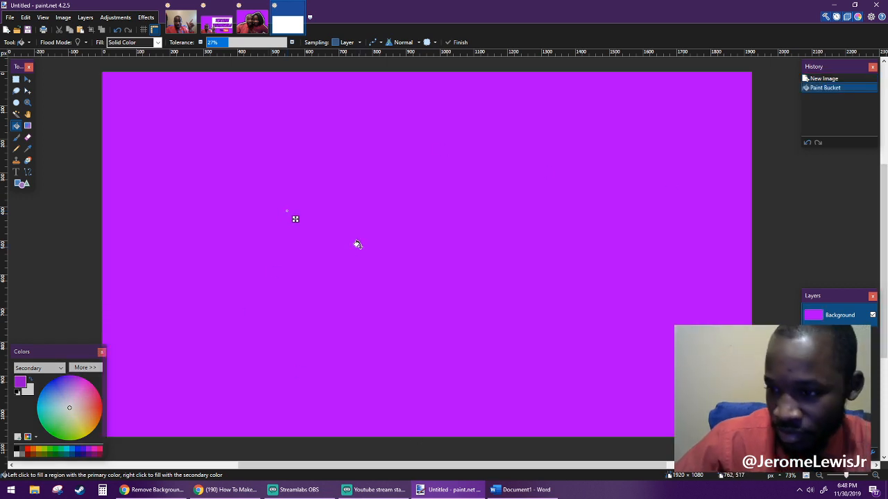
pyautogui.press('Return')
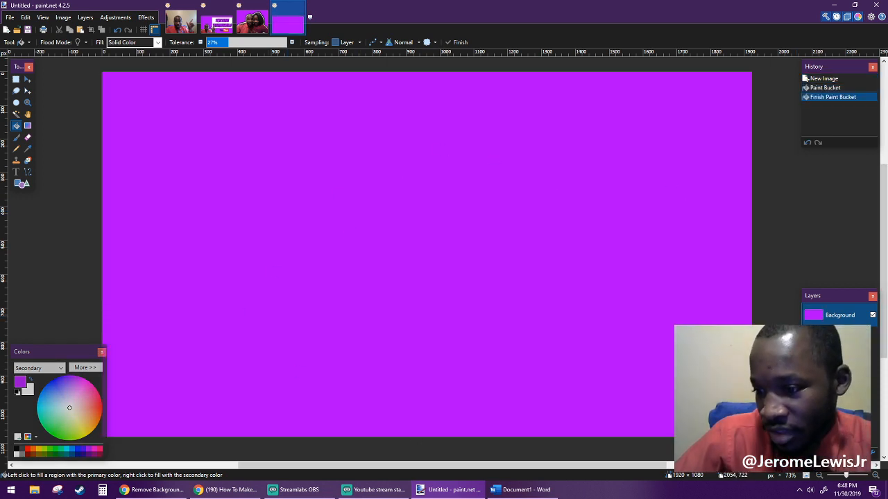
# - Add a new layer named "profile" and paste the copied cutout of the child and man onto it
pyautogui.click(812, 459)
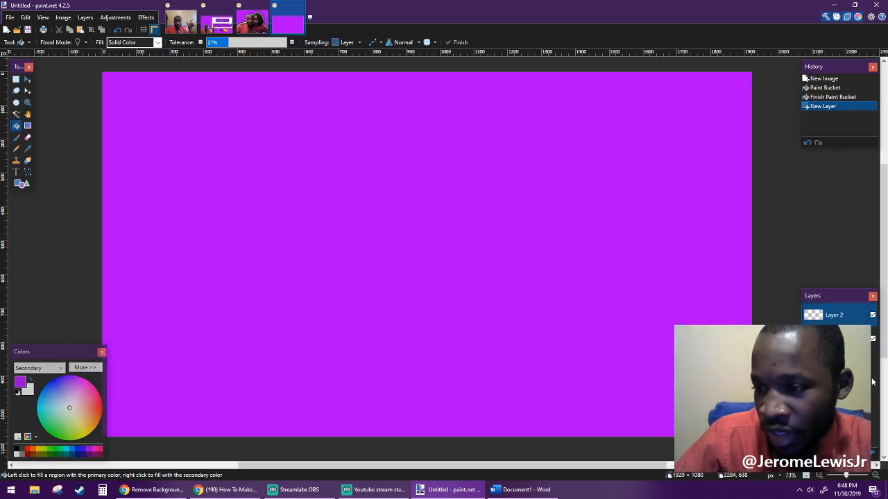
pyautogui.doubleClick(838, 313)
pyautogui.write('profile')
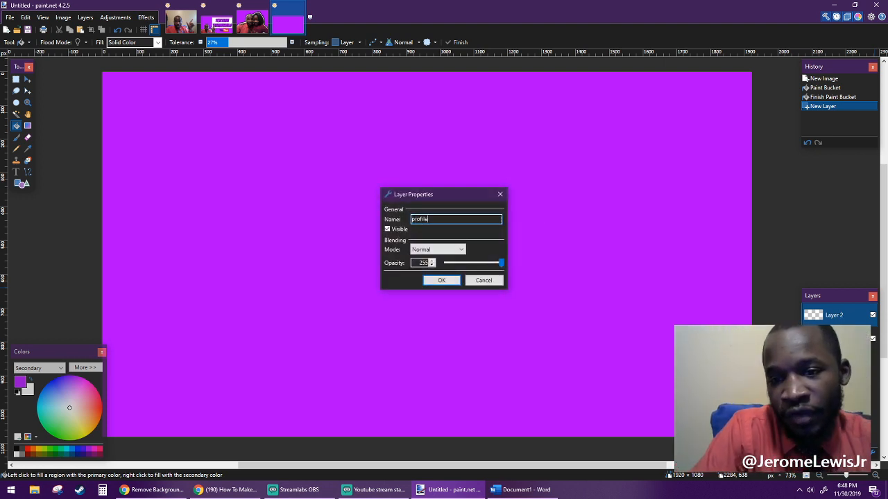
pyautogui.press('Return')
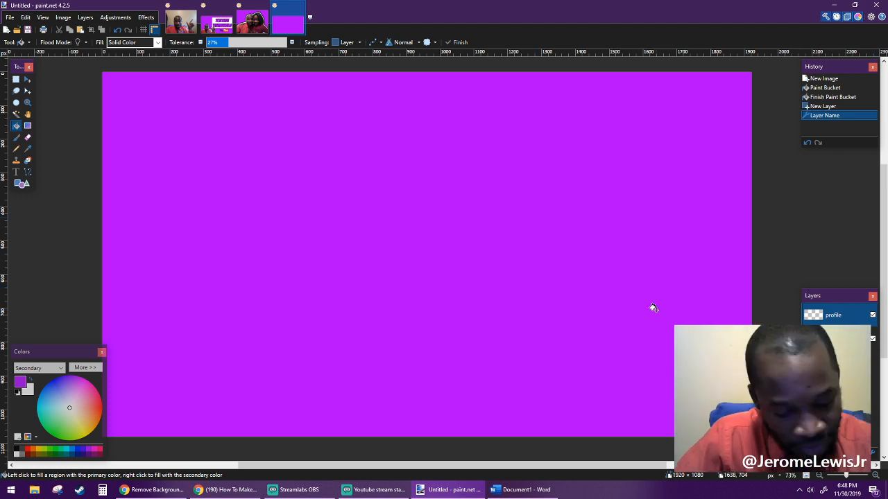
pyautogui.hotkey('ctrl', 'v')
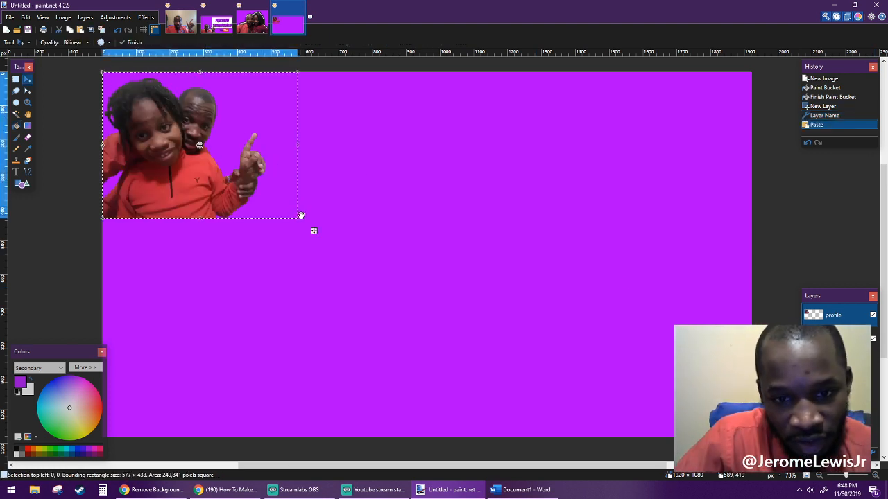
pyautogui.moveTo(299, 220); pyautogui.dragTo(608, 451)
pyautogui.moveTo(263, 215); pyautogui.dragTo(244, 278)
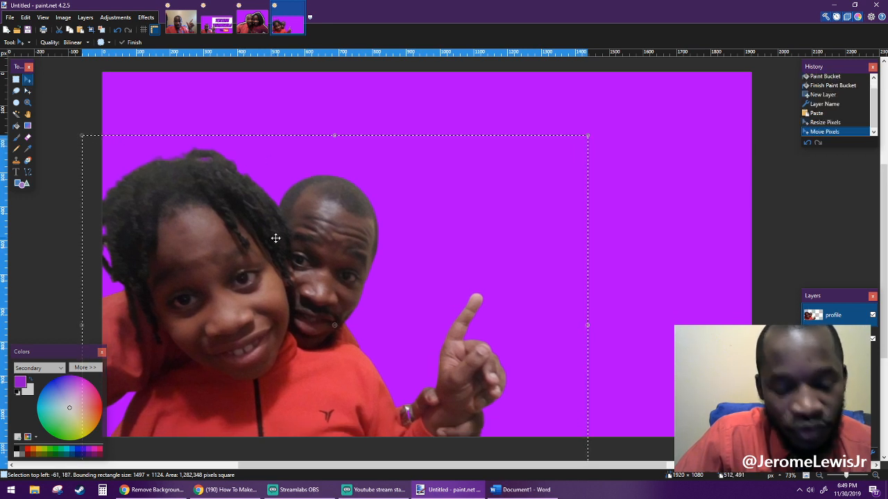
pyautogui.hotkey('ctrl', 'z')
pyautogui.hotkey('ctrl', 'z')
# - Move the cutout to the canvas's lower-left corner, enlarge it to about 1206 × 905 pixels, and deselect it
pyautogui.moveTo(196, 176); pyautogui.dragTo(189, 374)
pyautogui.moveTo(297, 294); pyautogui.dragTo(677, 143)
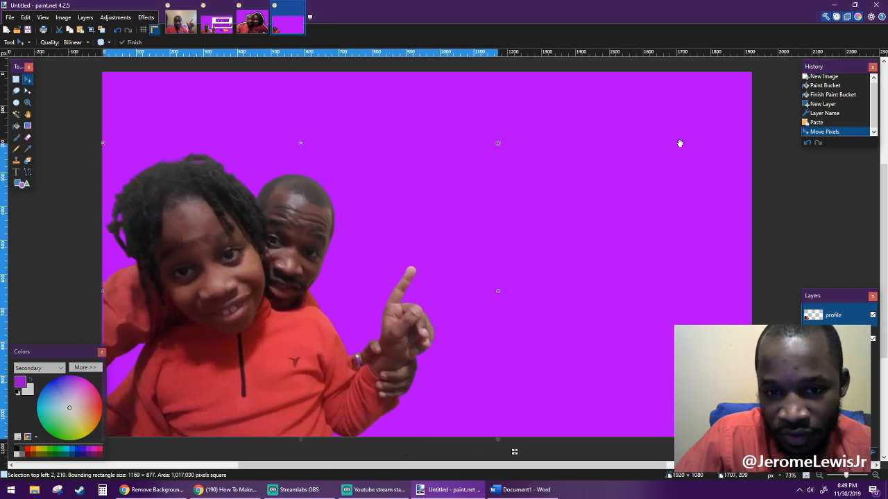
pyautogui.moveTo(285, 262); pyautogui.dragTo(261, 263)
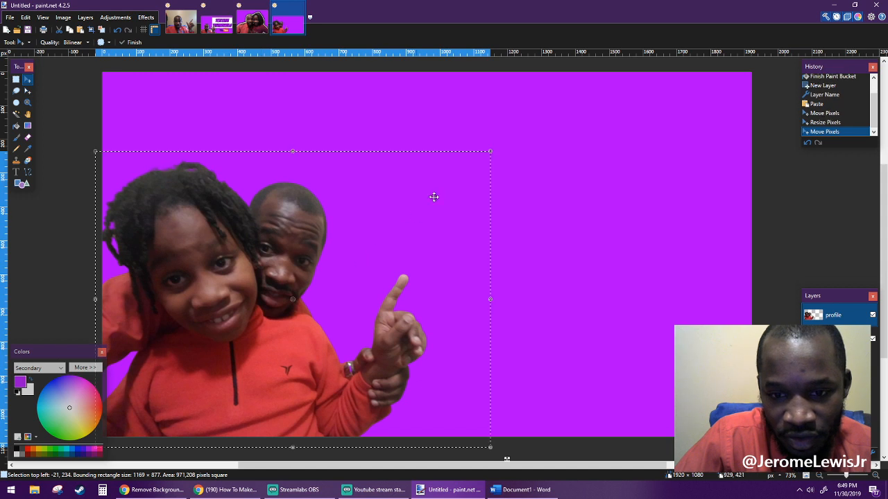
pyautogui.moveTo(497, 149); pyautogui.dragTo(531, 143)
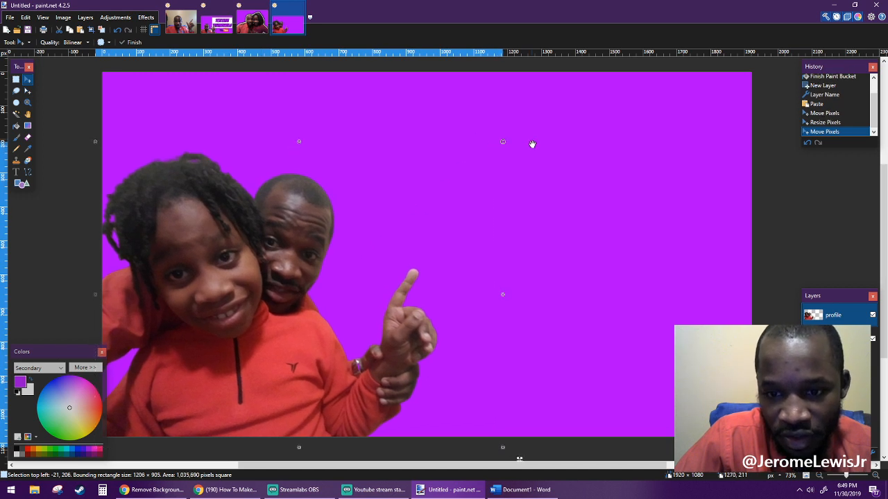
pyautogui.hotkey('ctrl', 'd')
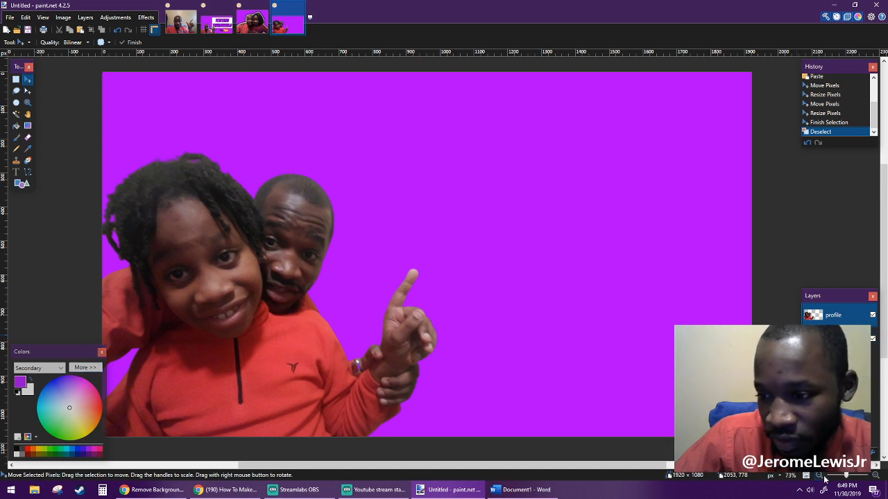
# - On a new layer, draw a filled white rectangle about 945 × 600 pixels in the upper-right part of the canvas
pyautogui.hotkey('ctrl', 'shift', 'n')
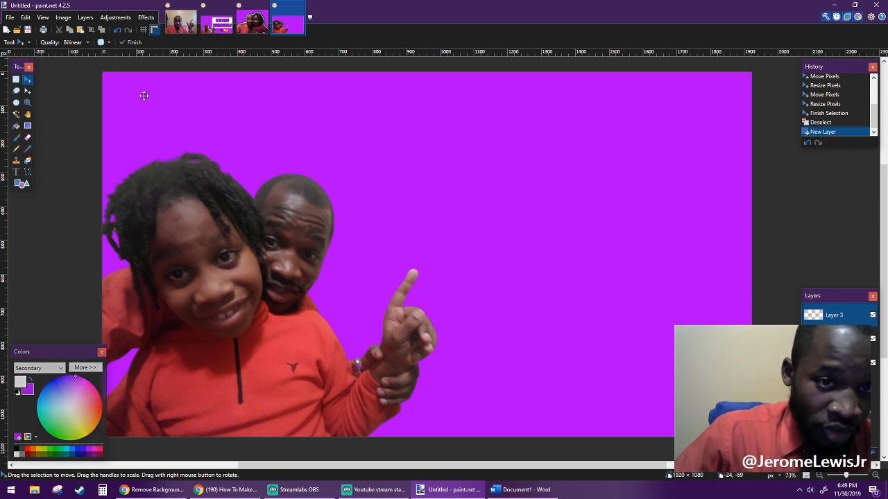
pyautogui.click(22, 186)
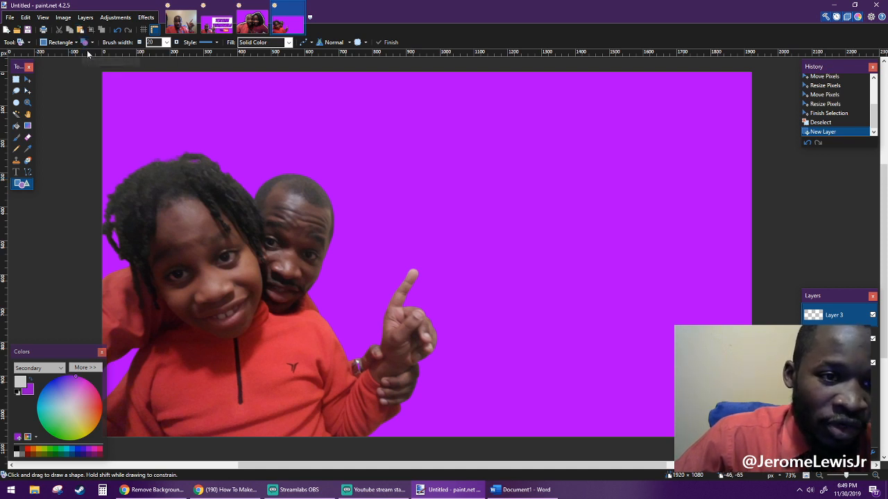
pyautogui.moveTo(449, 103); pyautogui.dragTo(461, 168)
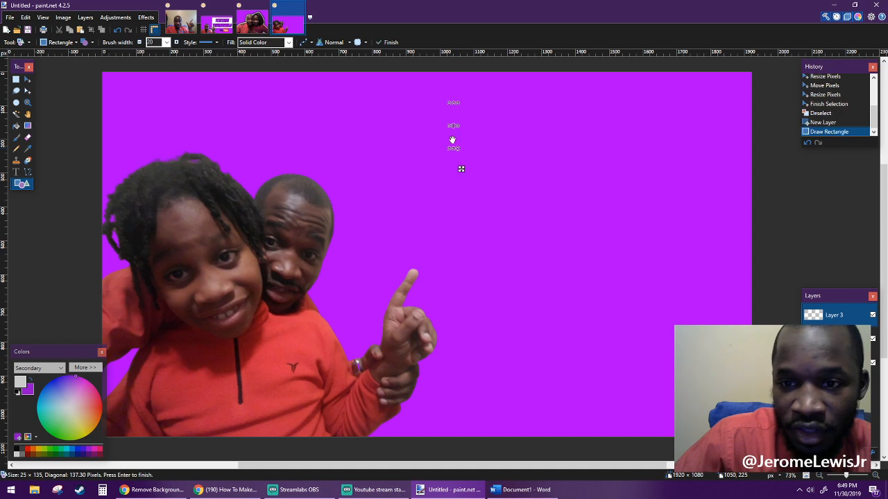
pyautogui.hotkey('ctrl', 'z')
pyautogui.moveTo(423, 103)
pyautogui.mouseDown()
pyautogui.moveTo(436, 139)
pyautogui.moveTo(489, 210)
pyautogui.moveTo(559, 255)
pyautogui.moveTo(722, 279)
pyautogui.moveTo(737, 285)
pyautogui.moveTo(742, 306)
pyautogui.mouseUp()
pyautogui.press('Return')
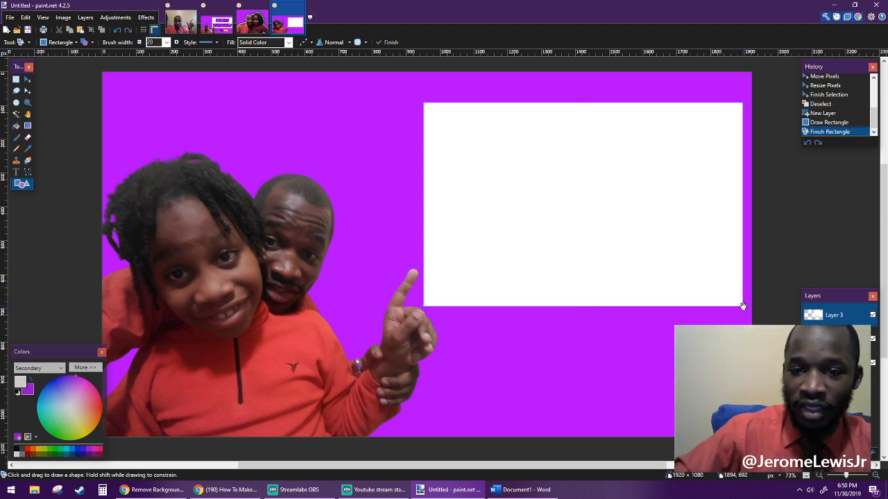
# - Move the white rectangle up about 50 pixels and deselect it
pyautogui.click(28, 80)
pyautogui.hotkey('ctrl', 'a')
pyautogui.press('Up')
pyautogui.press('Up')
pyautogui.press('Up')
pyautogui.press('Up')
pyautogui.press('Up')
pyautogui.press('Up')
pyautogui.press('Up')
pyautogui.press('Up')
pyautogui.press('Up')
pyautogui.press('Up')
pyautogui.press('Up')
pyautogui.press('Up')
pyautogui.press('Up')
pyautogui.press('Up')
pyautogui.press('Up')
pyautogui.press('Up')
pyautogui.press('Up')
pyautogui.press('Up')
pyautogui.press('Up')
pyautogui.press('Up')
pyautogui.press('Up')
pyautogui.press('Up')
pyautogui.press('Up')
pyautogui.press('Up')
pyautogui.press('Up')
pyautogui.press('Up')
pyautogui.press('Up')
pyautogui.press('Up')
pyautogui.press('Up')
pyautogui.press('Up')
pyautogui.press('Up')
pyautogui.press('Up')
pyautogui.press('Up')
pyautogui.hotkey('ctrl', 'd')
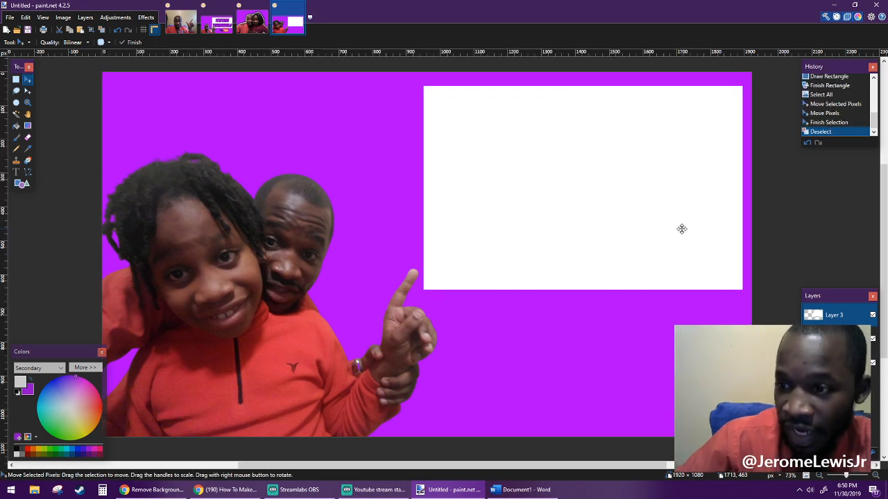
# - Rename the white rectangle's layer as "caption background"
pyautogui.press('F4')
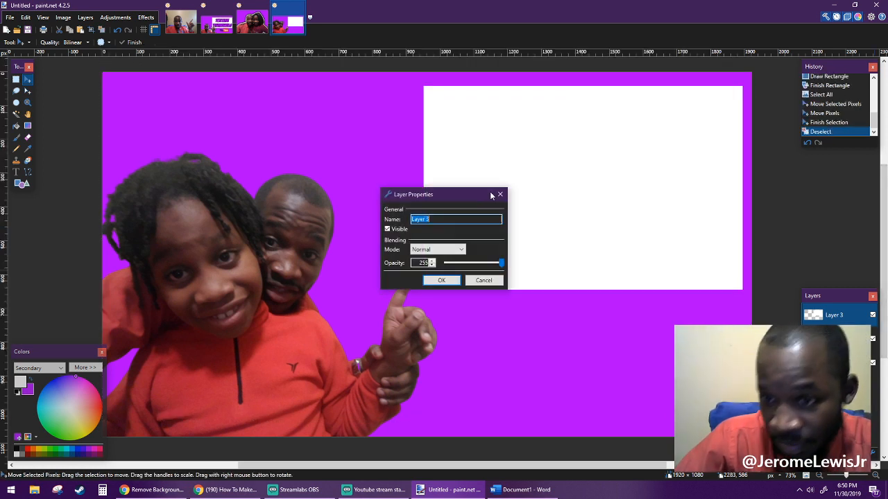
pyautogui.write('caption ba')
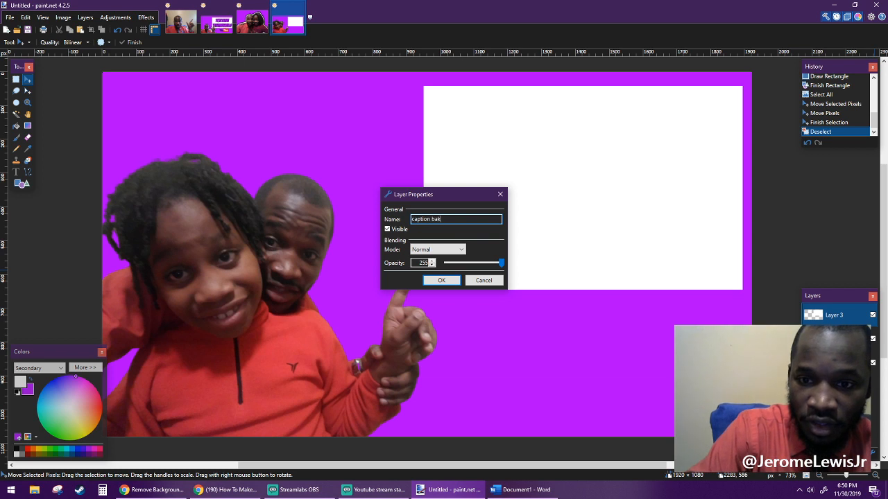
pyautogui.write('k')
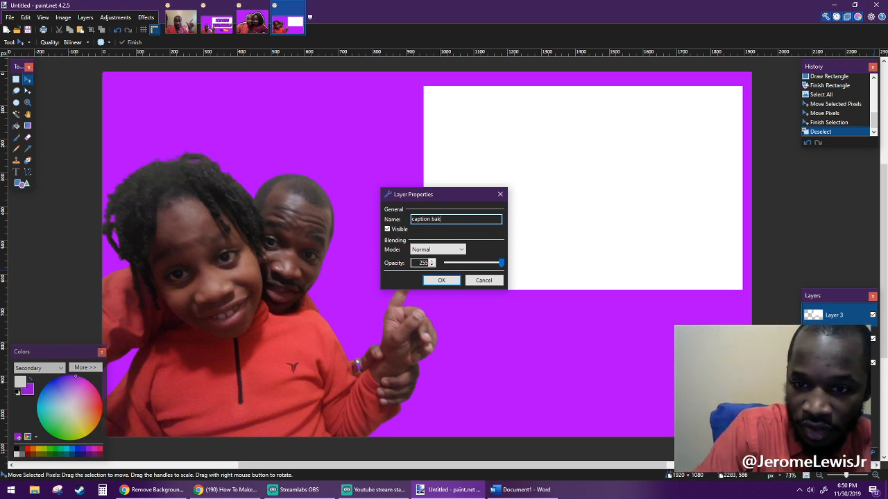
pyautogui.press('BackSpace')
pyautogui.write('ckg')
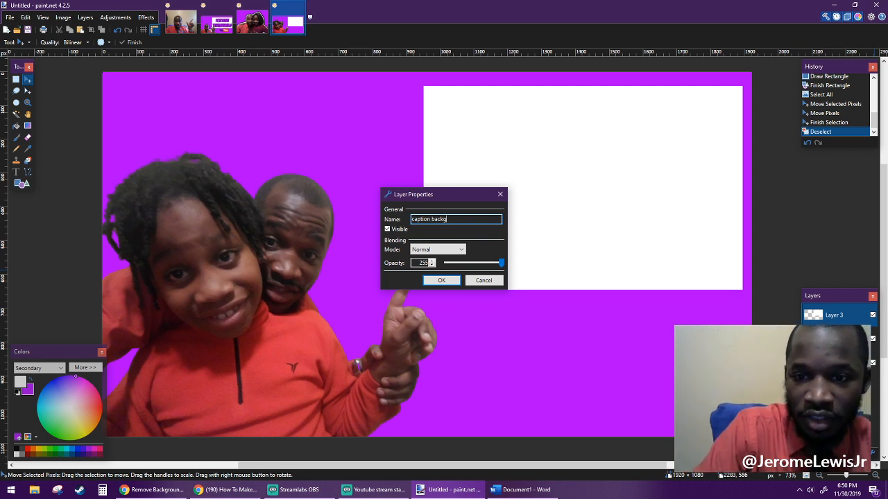
pyautogui.write('round')
pyautogui.press('Return')
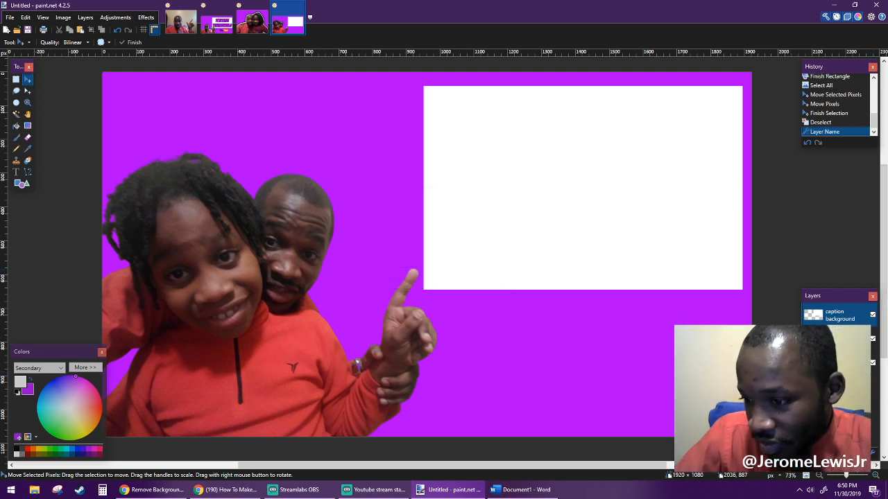
# - Add another layer above the white rectangle and name it "caption"
pyautogui.hotkey('ctrl', 'shift', 'n')
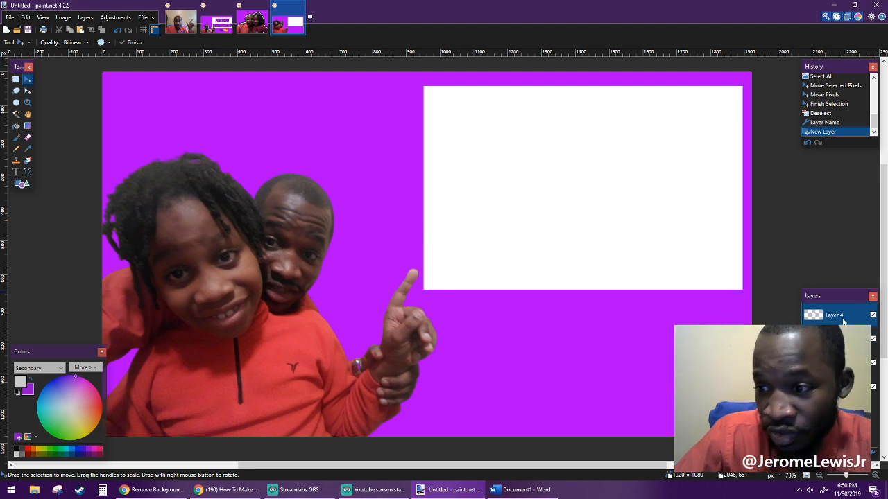
pyautogui.doubleClick(833, 316)
pyautogui.write('caption')
pyautogui.press('Return')
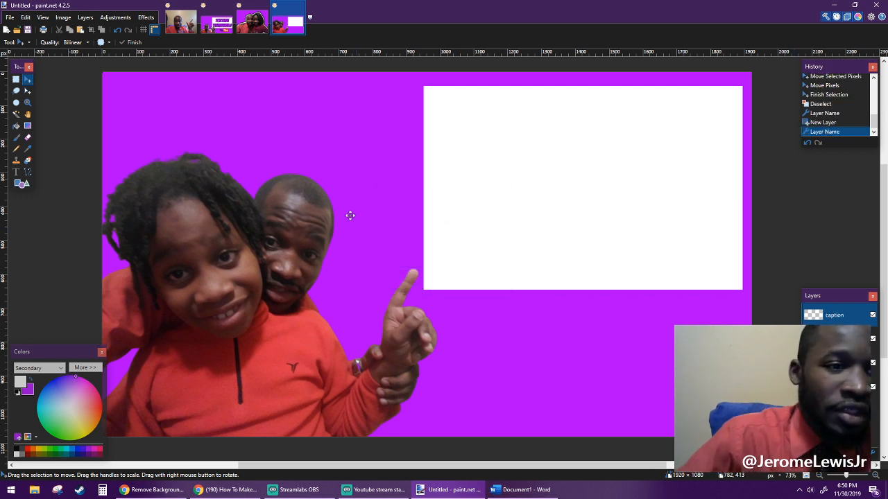
# - Start a text entry in the upper-left part of the white box on the "caption" layer
pyautogui.click(16, 172)
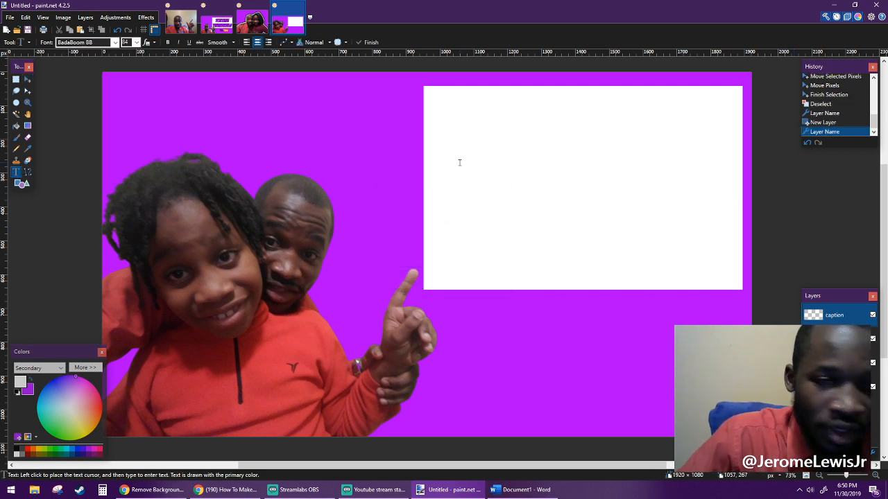
pyautogui.click(456, 134)
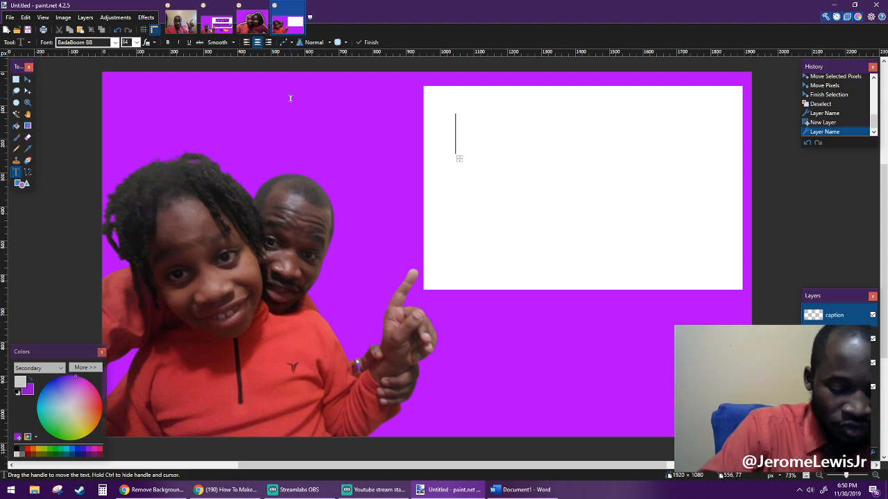
pyautogui.write('How')
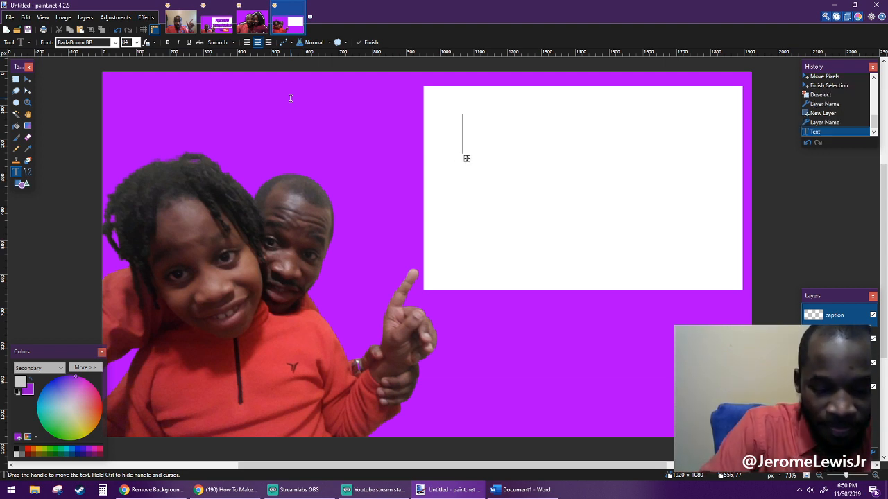
pyautogui.press('BackSpace')
pyautogui.press('BackSpace')
pyautogui.press('BackSpace')
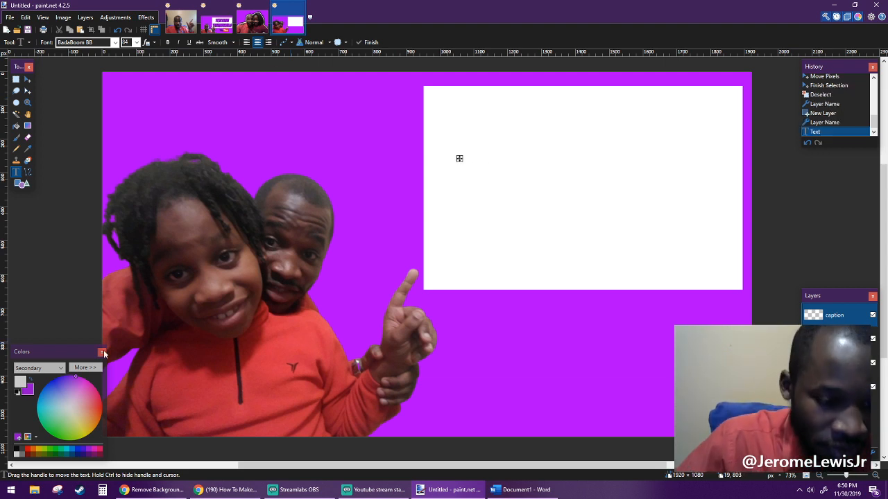
# - Swap the colours to make purple primary, write "THUMBNAILS" and move the text to the lower part of the white box
pyautogui.click(30, 383)
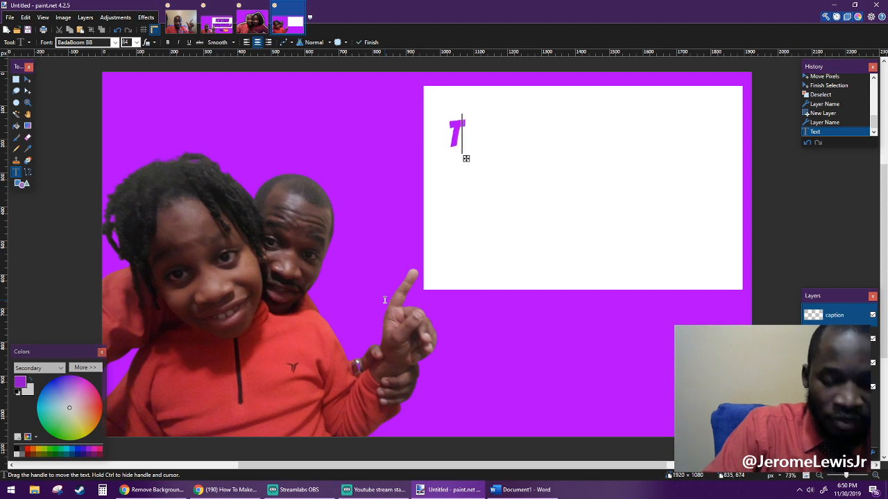
pyautogui.write('HUMB')
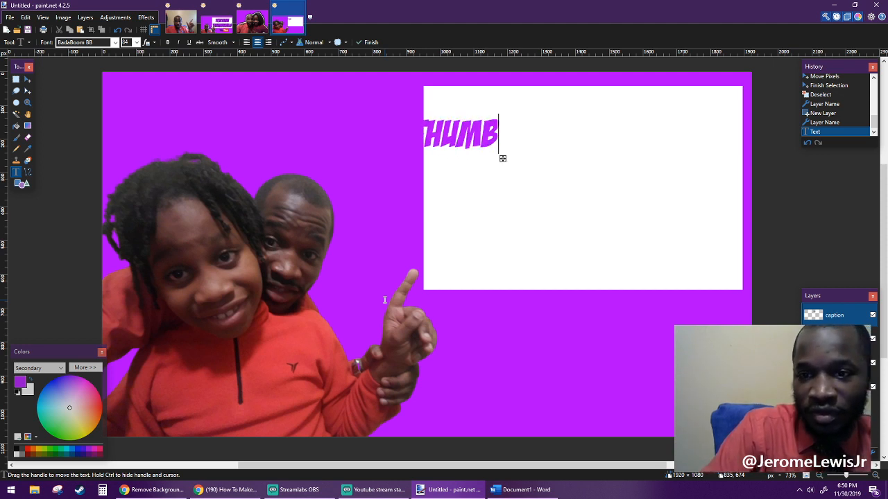
pyautogui.write('NAILS')
pyautogui.moveTo(540, 159); pyautogui.dragTo(649, 263)
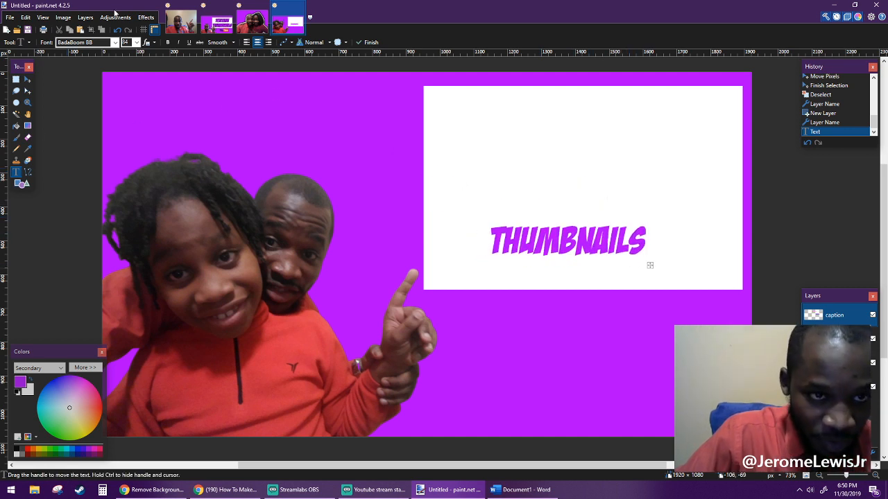
# - Set the caption's font size to 144 and shift the text slightly to the right within the white box
pyautogui.click(137, 42)
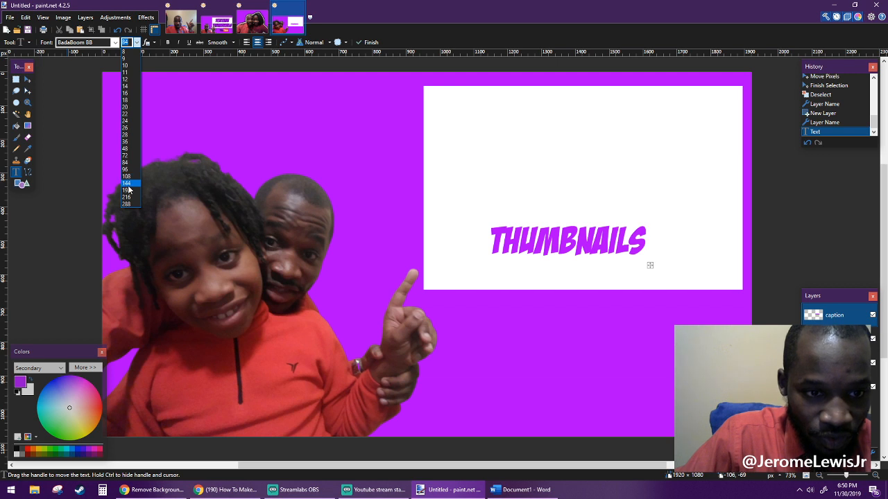
pyautogui.click(127, 184)
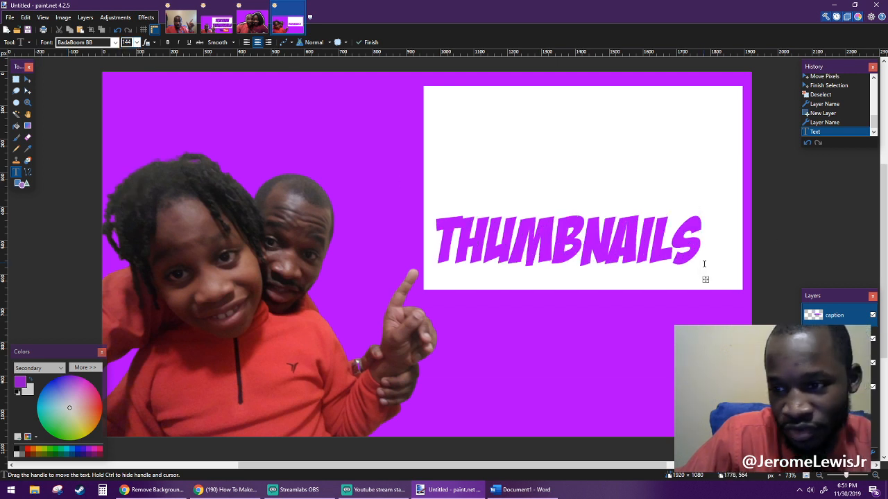
pyautogui.moveTo(706, 281); pyautogui.dragTo(728, 278)
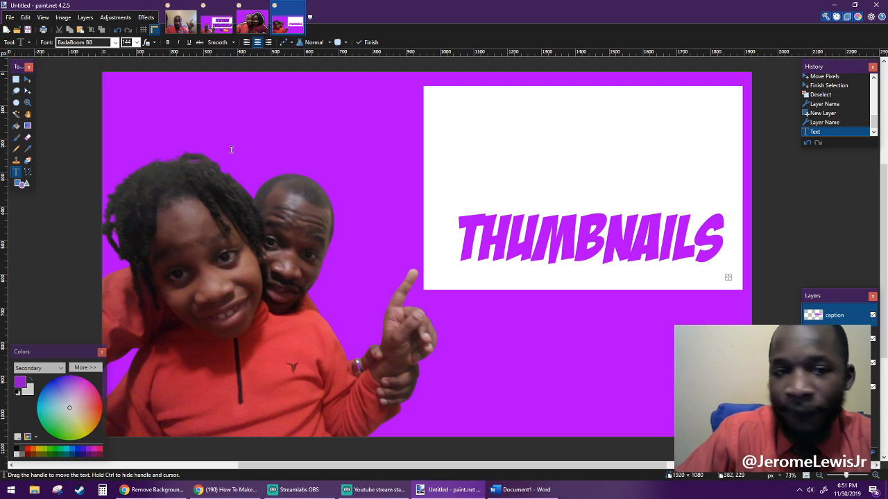
# - Start the Drop Shadow effect on the caption, set its shadow colour to black and keep the text in view
pyautogui.click(145, 20)
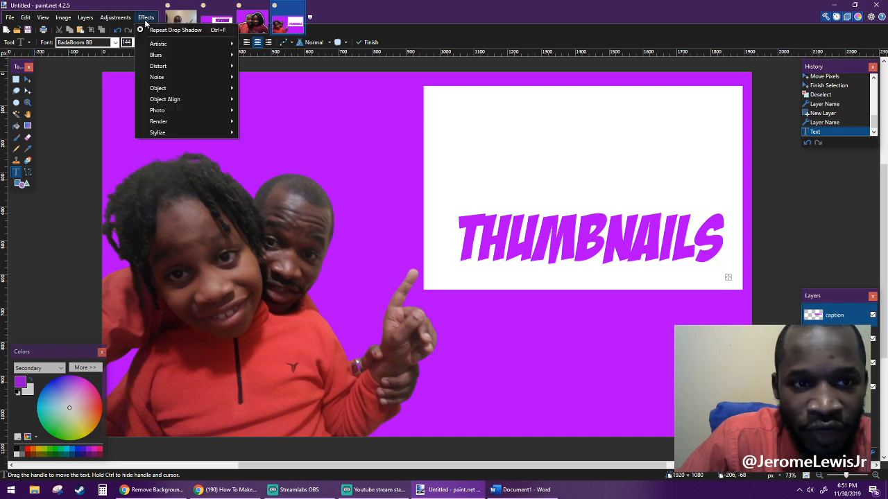
pyautogui.moveTo(205, 88)
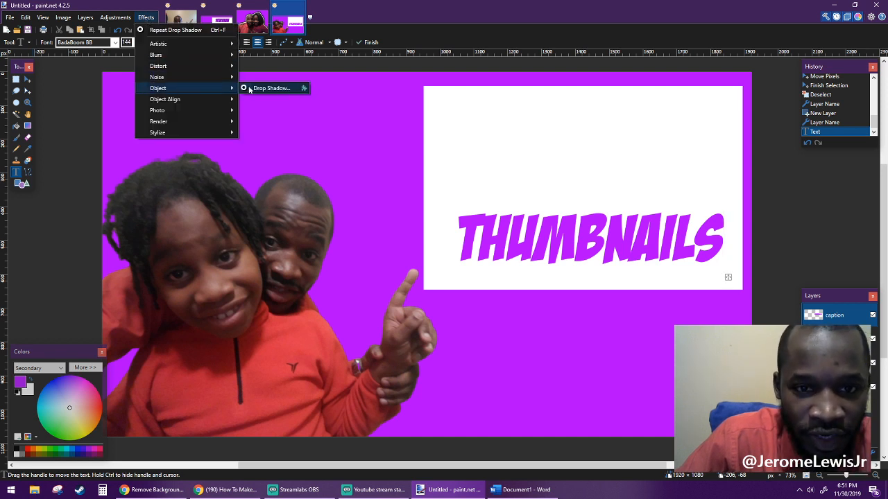
pyautogui.click(250, 88)
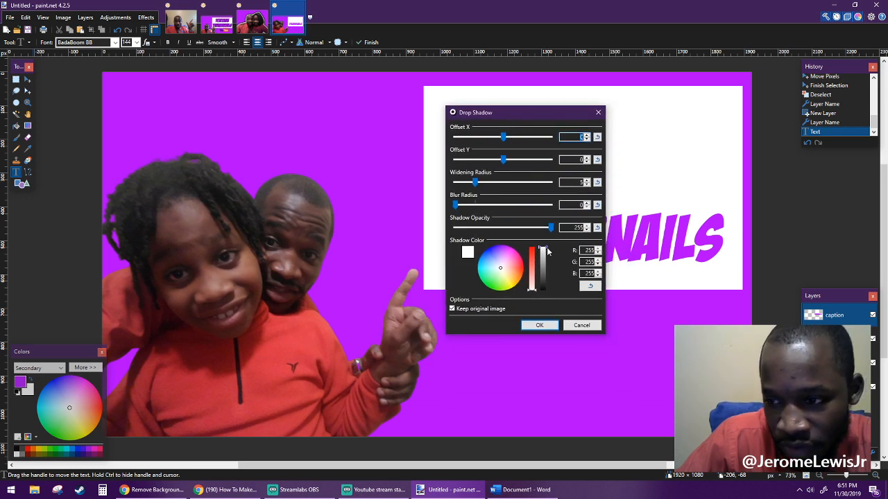
pyautogui.moveTo(547, 251); pyautogui.dragTo(547, 290)
pyautogui.moveTo(557, 118); pyautogui.dragTo(202, 73)
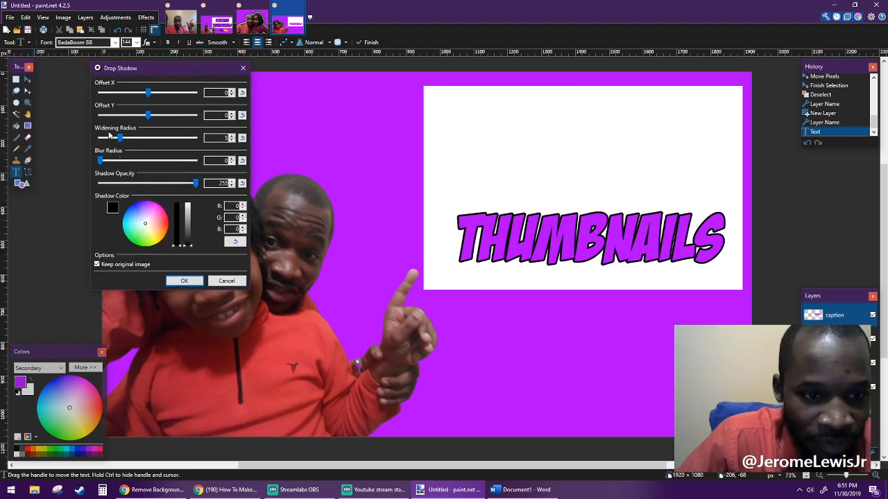
# - Set the shadow's widening radius to 15 and apply the effect as a thick outline around the caption
pyautogui.scroll(2, 119, 141)
pyautogui.moveTo(127, 138); pyautogui.dragTo(377, 169)
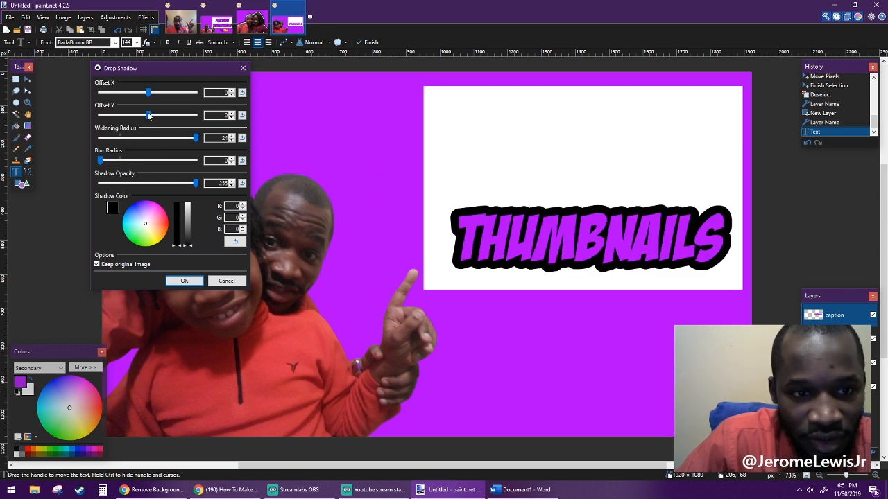
pyautogui.moveTo(196, 142); pyautogui.dragTo(158, 148)
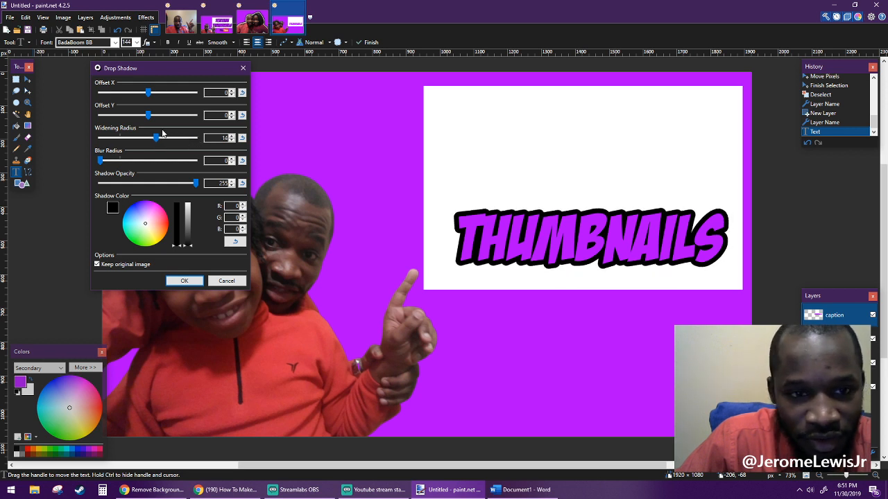
pyautogui.press('Right')
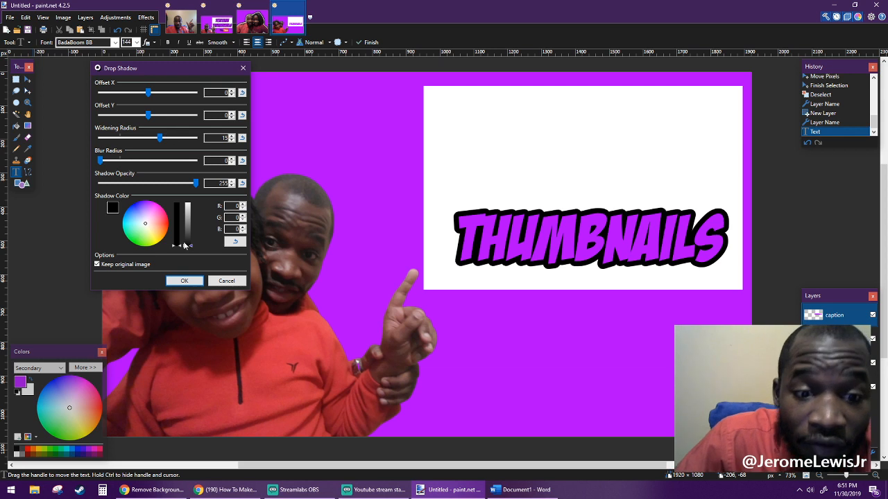
pyautogui.click(185, 280)
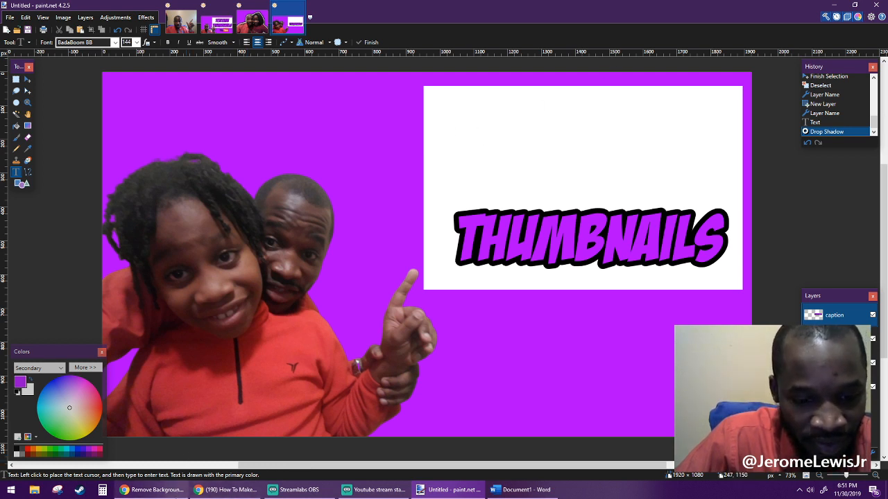
# - Switch to Chrome and search Google Images for "youtube logo png transparent" in a new tab
pyautogui.click(179, 491)
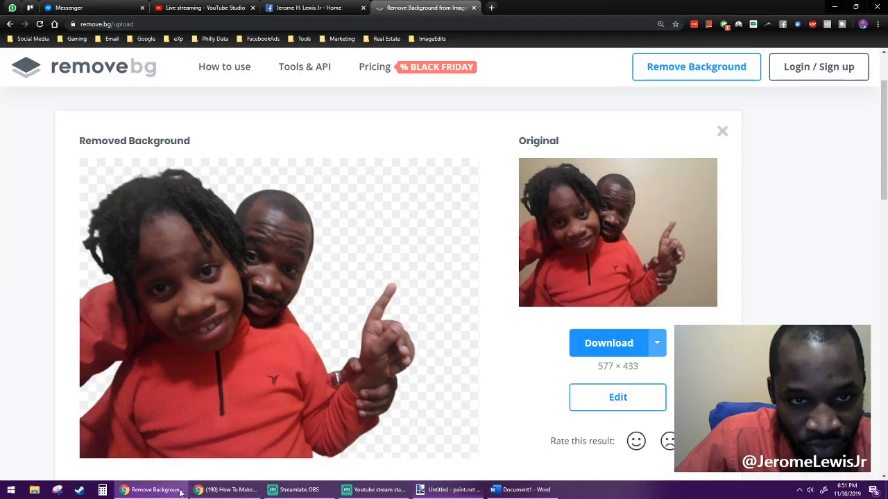
pyautogui.click(491, 8)
pyautogui.write('yo')
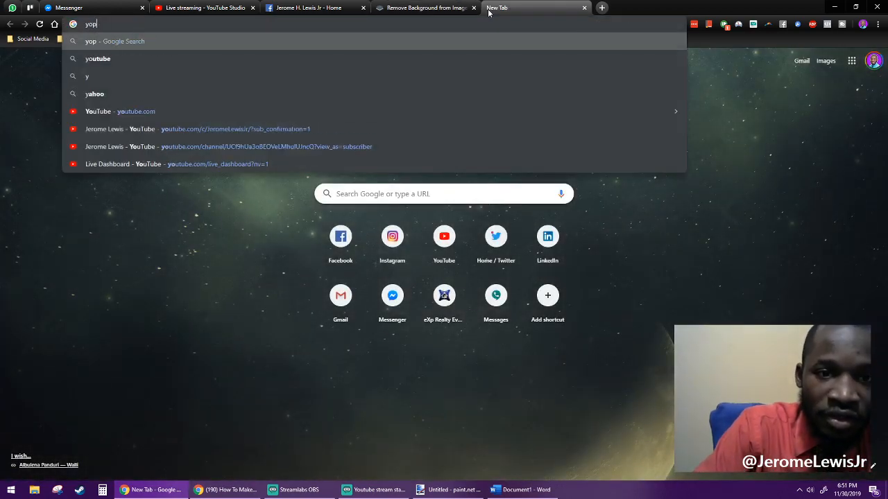
pyautogui.write('utube')
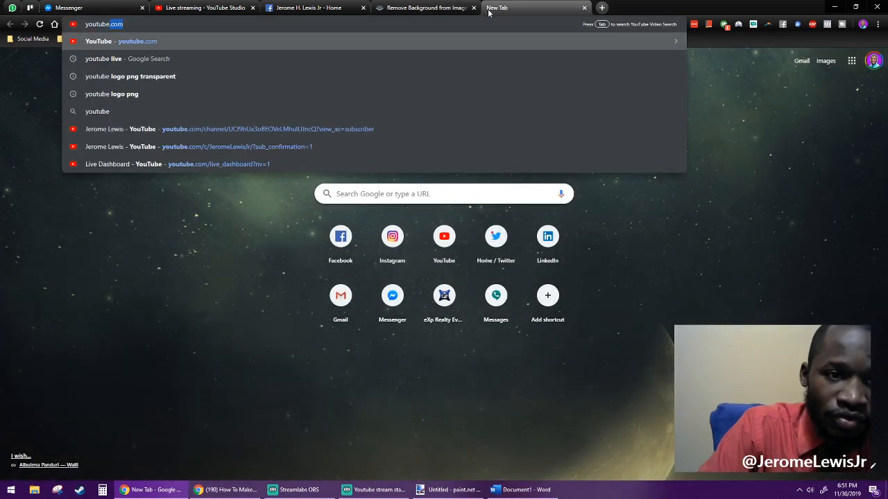
pyautogui.write(' logo png')
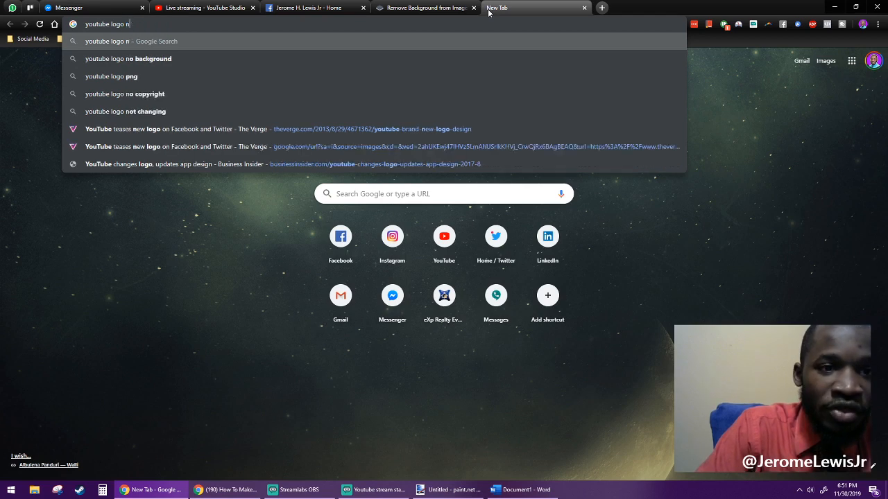
pyautogui.write(' trr')
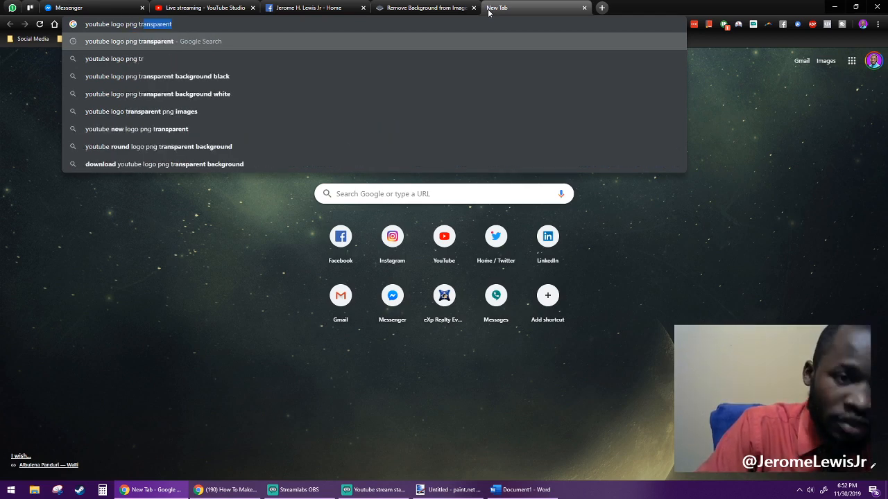
pyautogui.press('BackSpace')
pyautogui.write('ran')
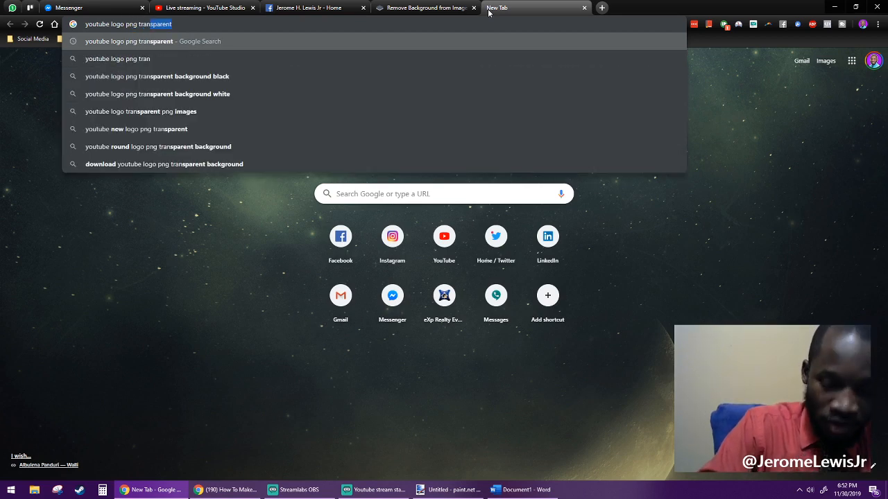
pyautogui.press('Return')
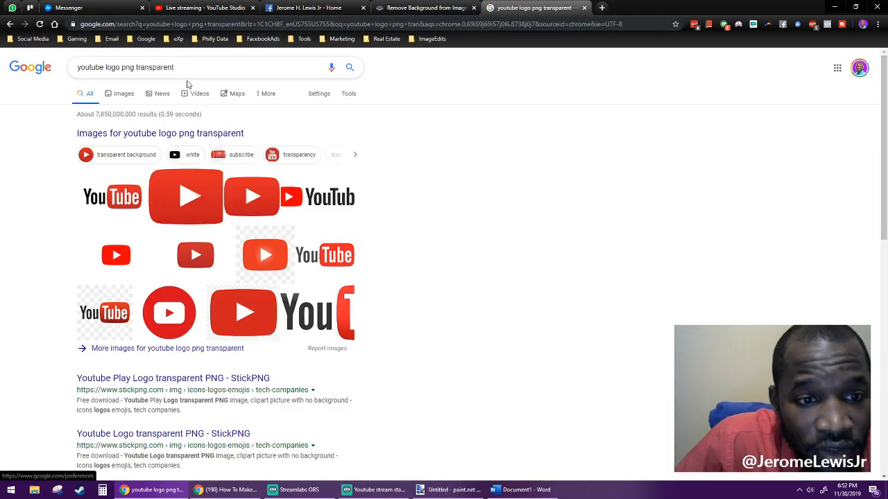
pyautogui.click(117, 100)
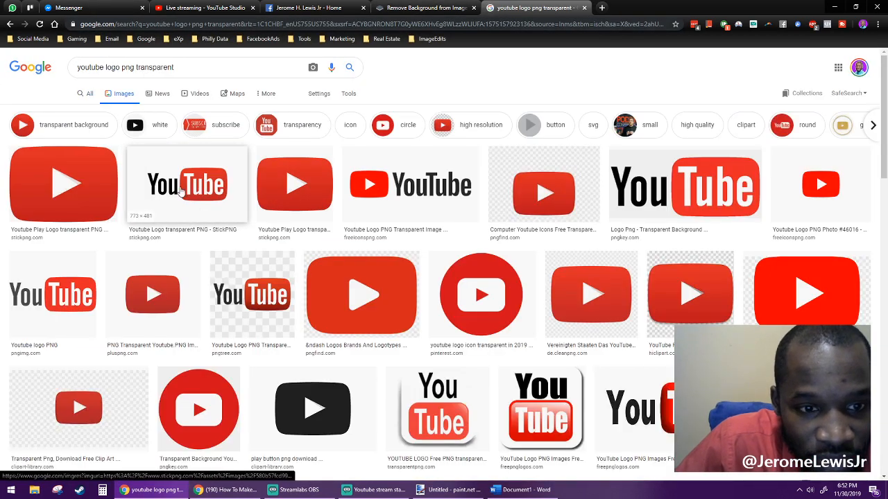
# - Preview the StickPNG transparent YouTube logo and copy the image
pyautogui.click(181, 193)
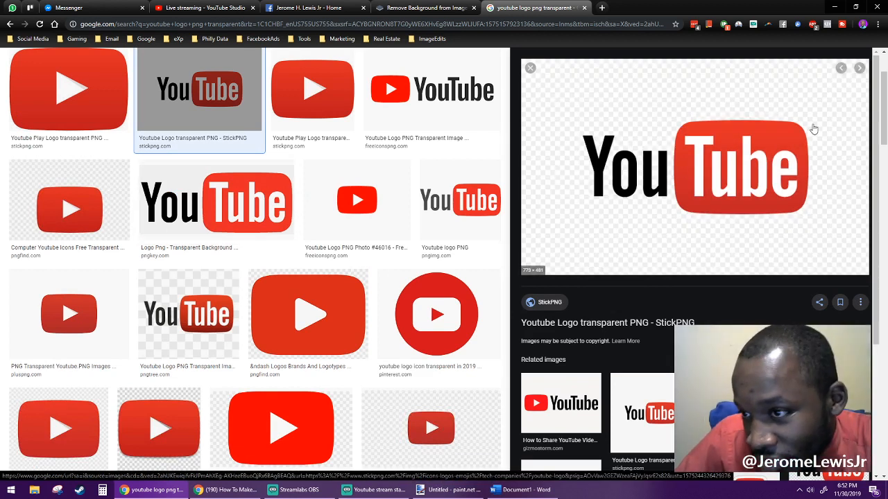
pyautogui.rightClick(703, 161)
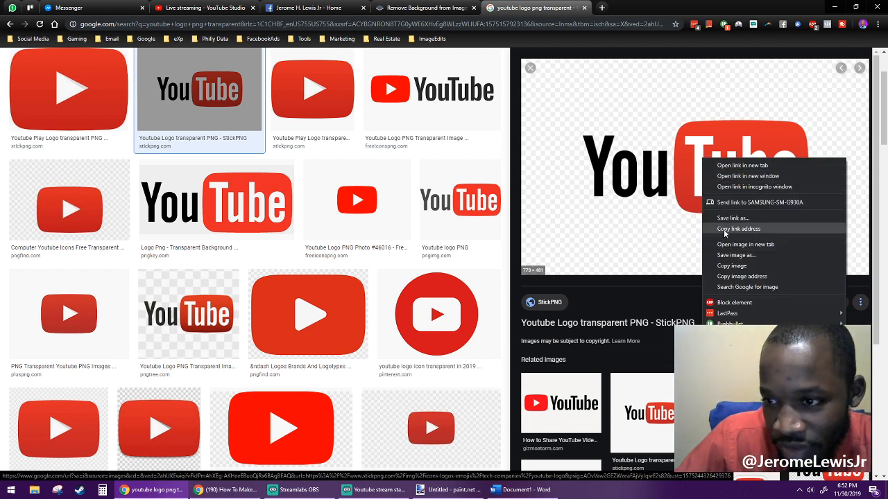
pyautogui.click(730, 267)
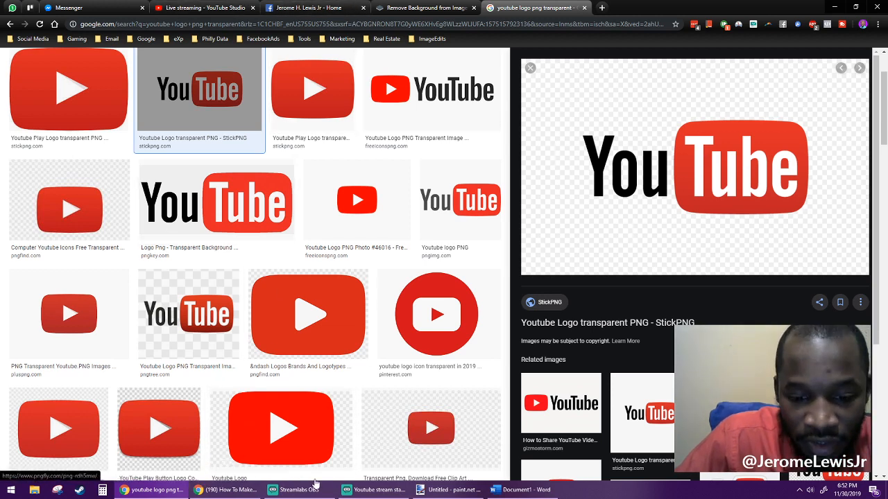
# - Switch back to paint.net, add a layer above the caption and name it "youtube logo"
pyautogui.click(448, 491)
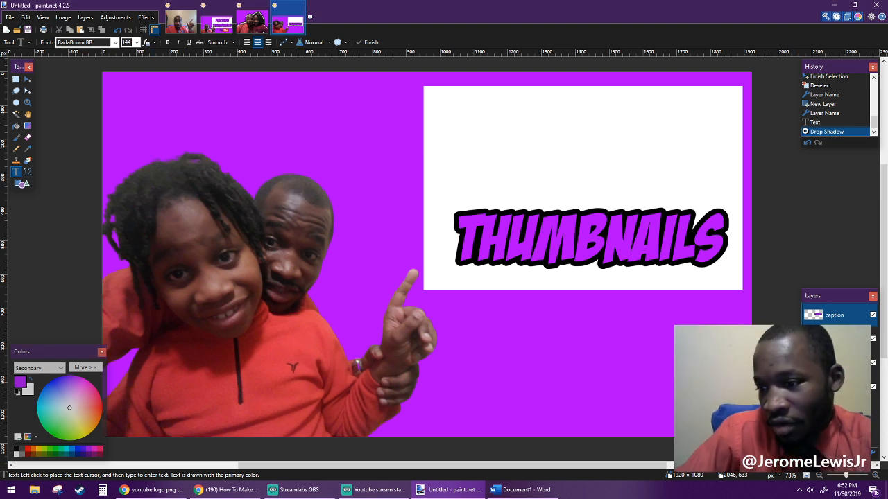
pyautogui.click(807, 453)
pyautogui.doubleClick(822, 316)
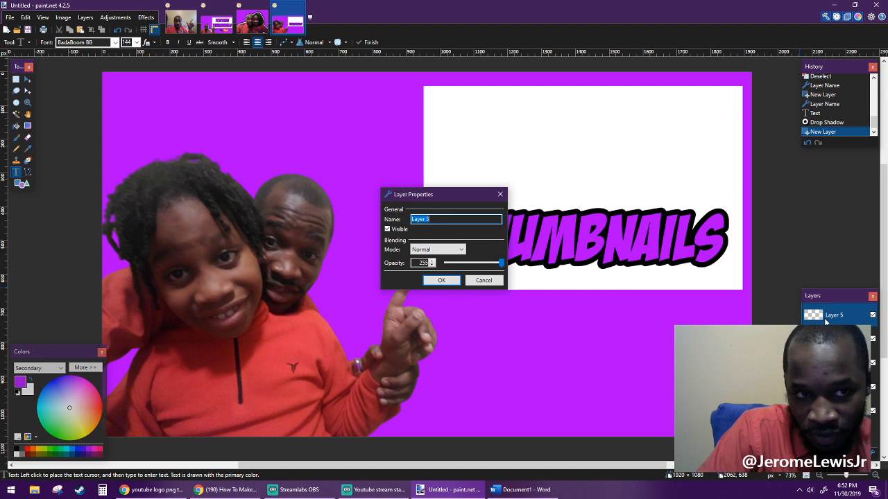
pyautogui.write('youtube logo')
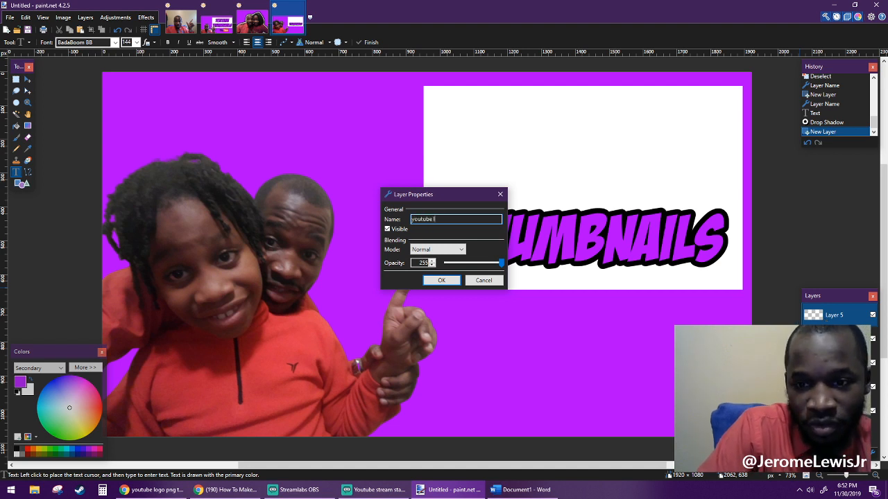
pyautogui.press('Return')
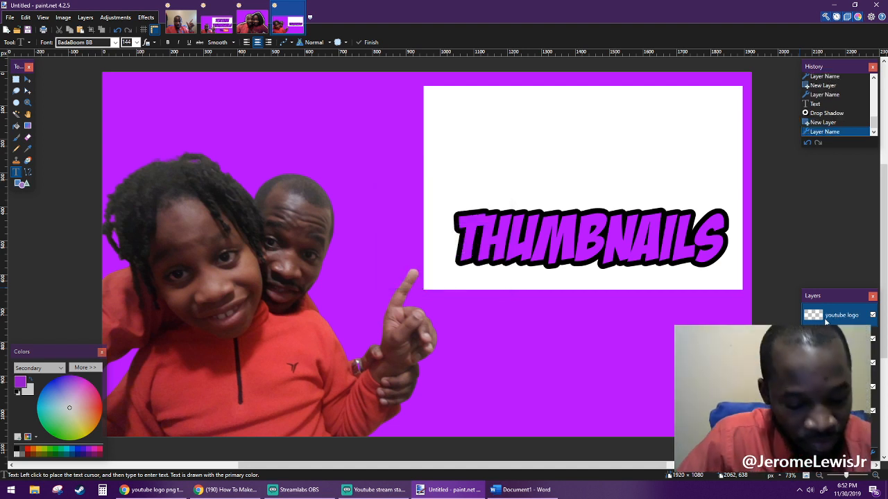
# - Paste the copied YouTube logo and move it into the white box, directly above the "THUMBNAILS" text
pyautogui.hotkey('ctrl', 'v')
pyautogui.moveTo(274, 148); pyautogui.dragTo(593, 145)
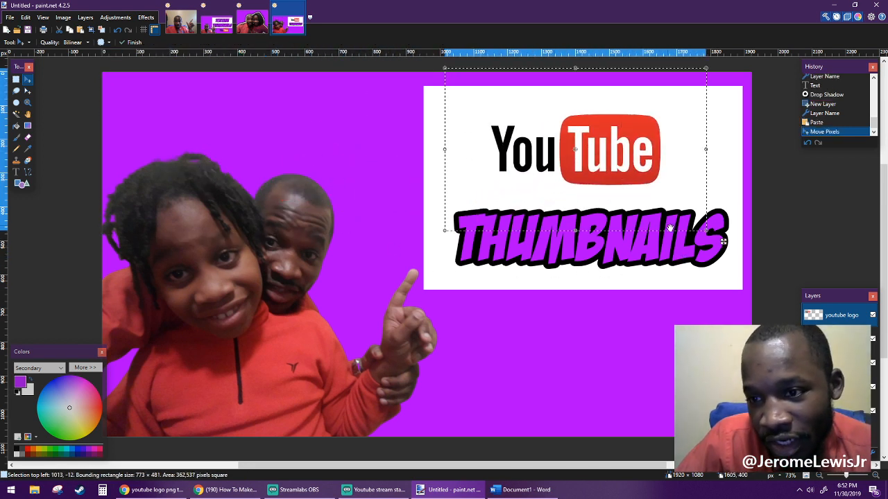
pyautogui.moveTo(724, 242); pyautogui.dragTo(744, 259)
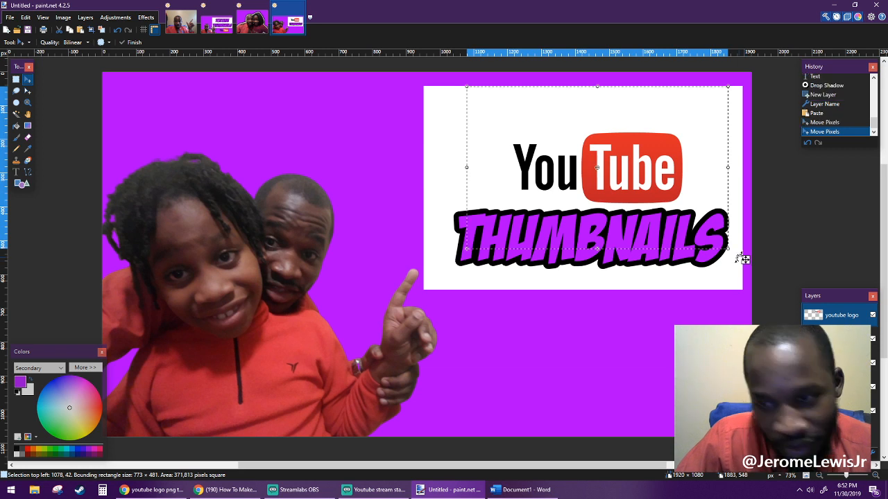
# - Undo the last logo move, enlarge the YouTube logo to about 982 × 611 px, position it above "THUMBNAILS" in the white box and deselect
pyautogui.hotkey('ctrl', 'z')
pyautogui.moveTo(706, 231); pyautogui.dragTo(777, 277)
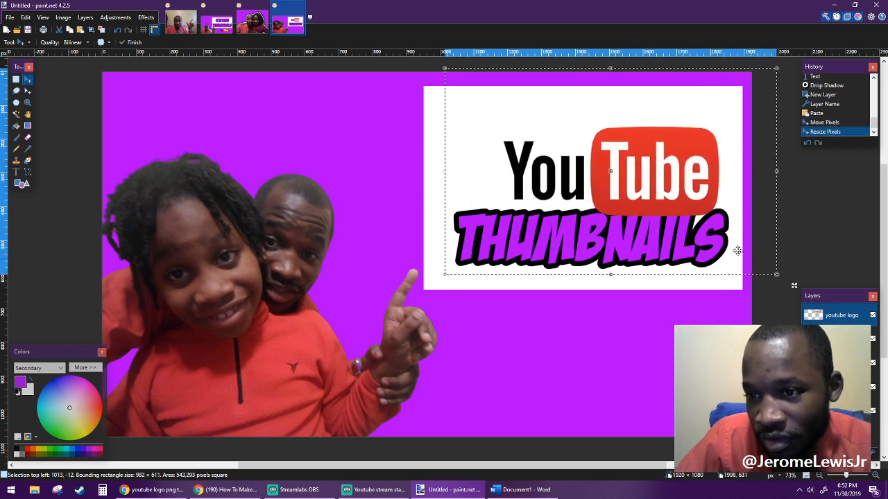
pyautogui.moveTo(659, 174); pyautogui.dragTo(631, 151)
pyautogui.hotkey('ctrl', 'd')
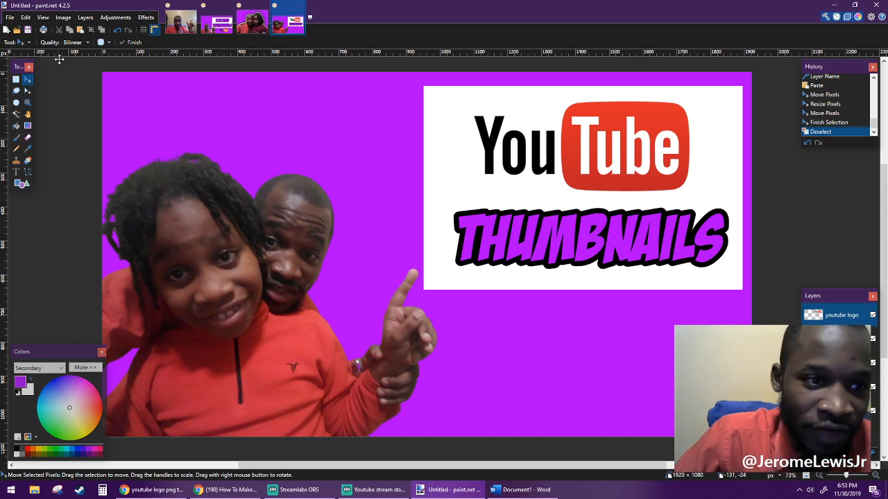
pyautogui.click(145, 17)
pyautogui.moveTo(174, 88)
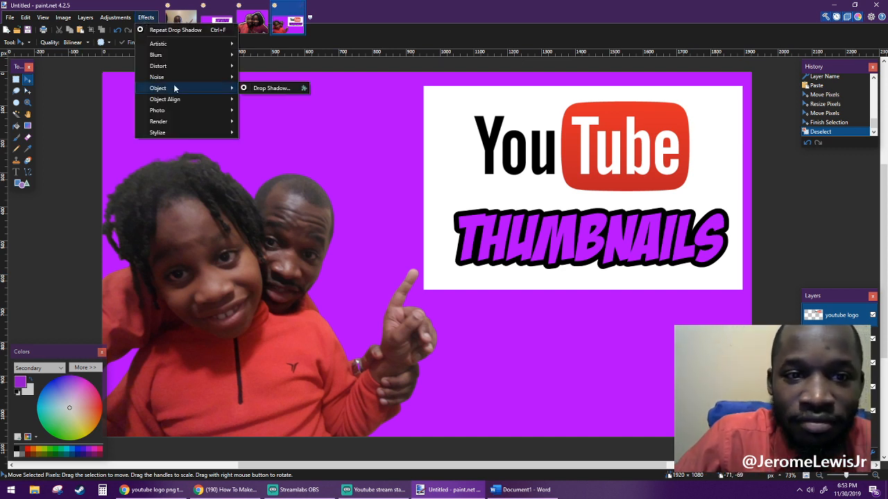
pyautogui.click(272, 89)
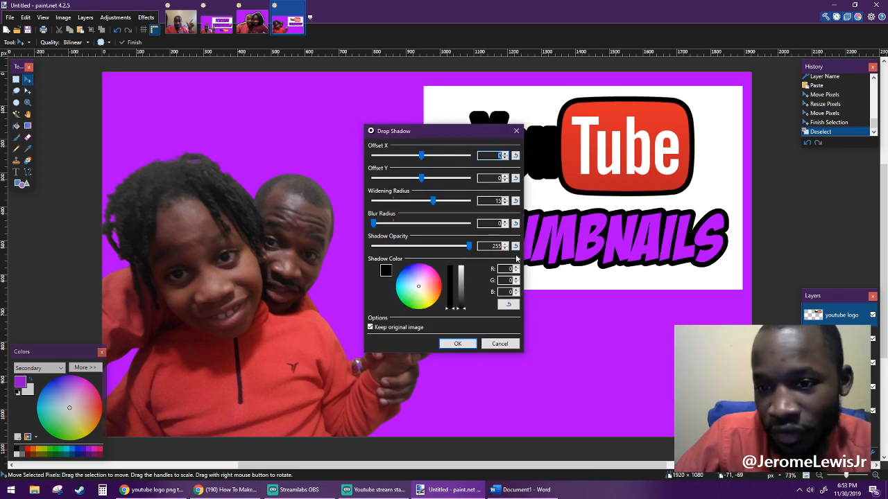
pyautogui.click(500, 344)
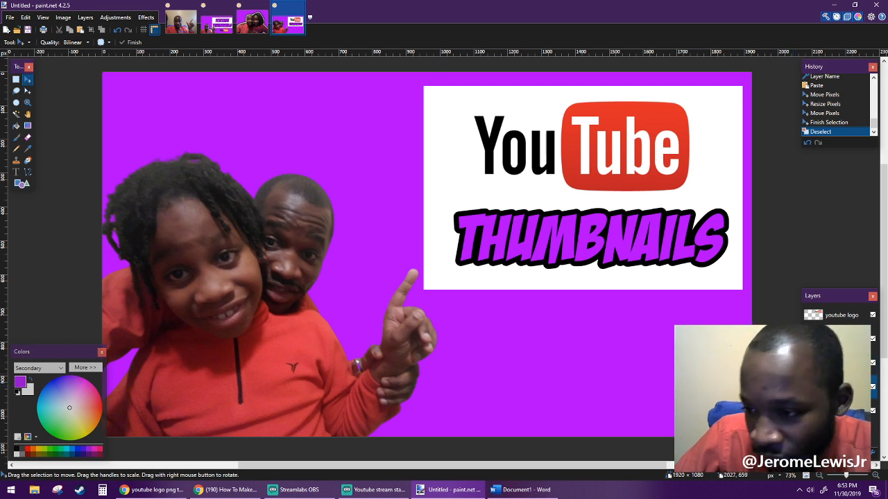
# - Outline the photo cutout with a white Drop Shadow using widening radius 10, zero offsets, zero blur and opacity 255
pyautogui.click(145, 18)
pyautogui.moveTo(206, 91)
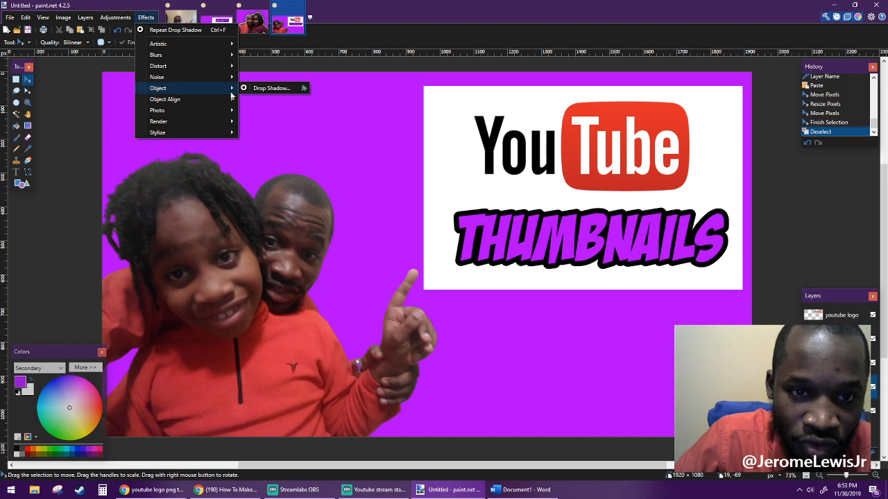
pyautogui.click(260, 88)
pyautogui.moveTo(442, 131); pyautogui.dragTo(651, 66)
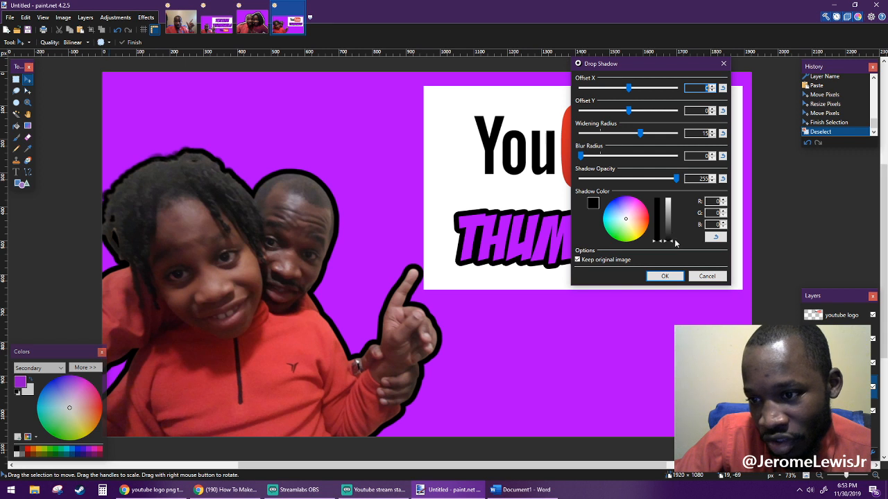
pyautogui.click(644, 220)
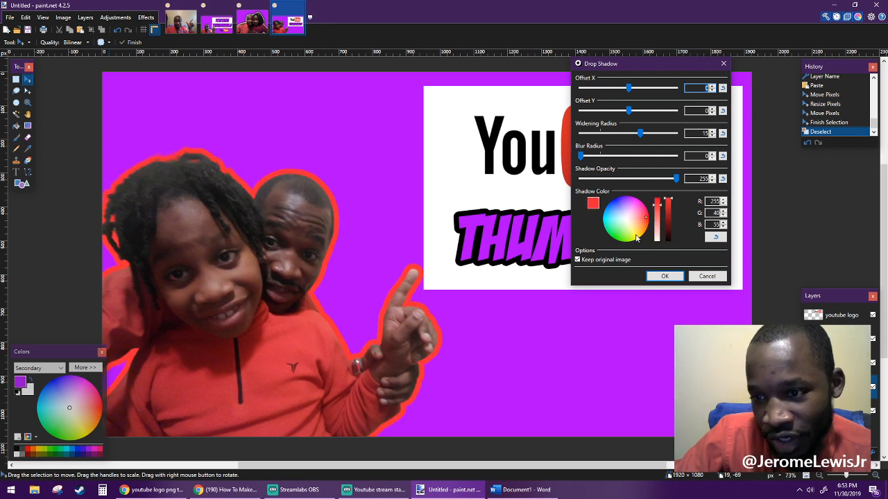
pyautogui.click(636, 235)
pyautogui.click(620, 205)
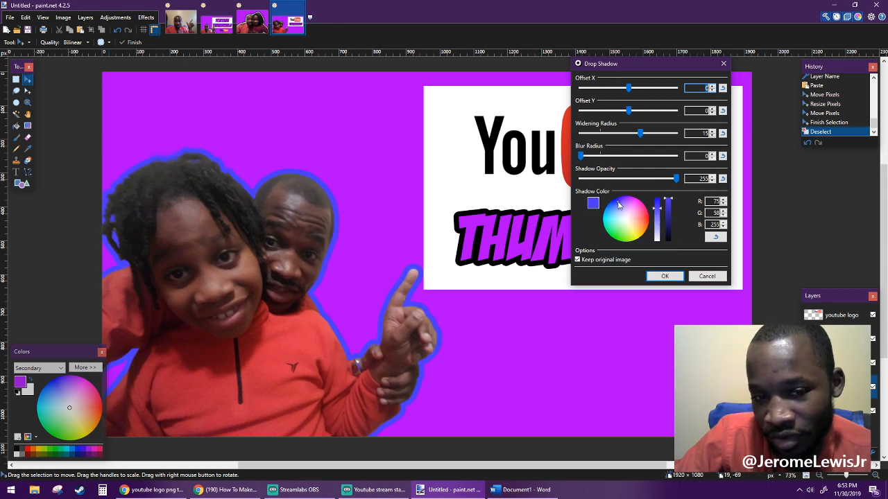
pyautogui.click(662, 210)
pyautogui.moveTo(661, 211); pyautogui.dragTo(662, 244)
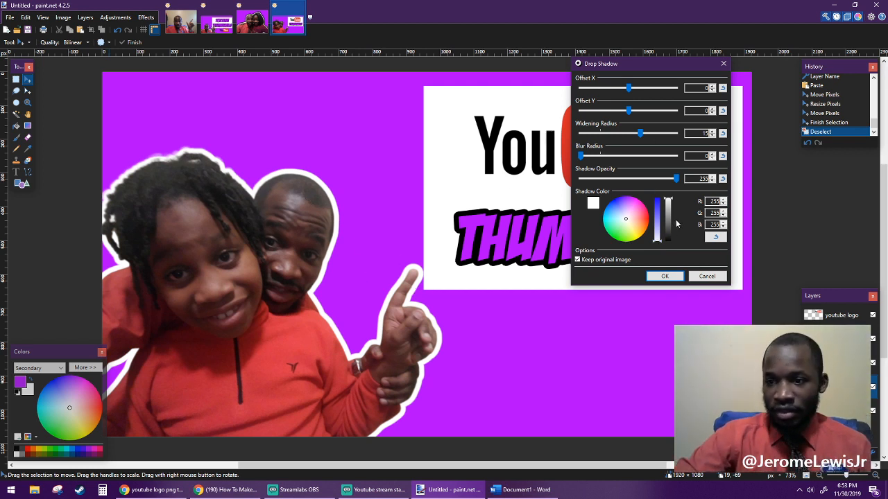
pyautogui.click(711, 136)
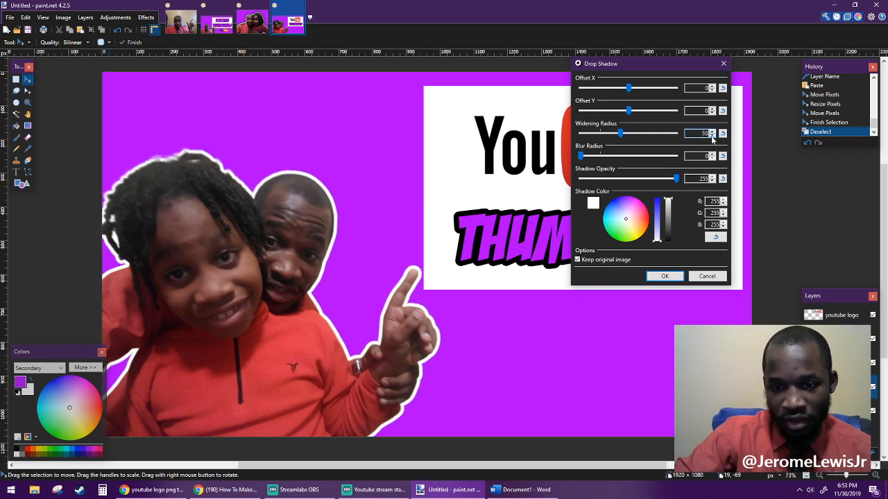
pyautogui.click(671, 276)
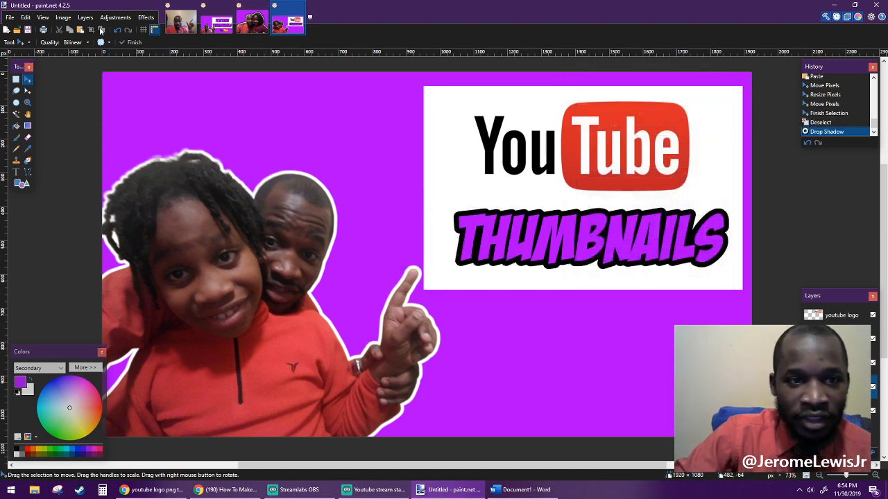
# - Add a second, black Drop Shadow outline with widening radius 10 around the white-edged photo cutout
pyautogui.click(146, 18)
pyautogui.moveTo(186, 87)
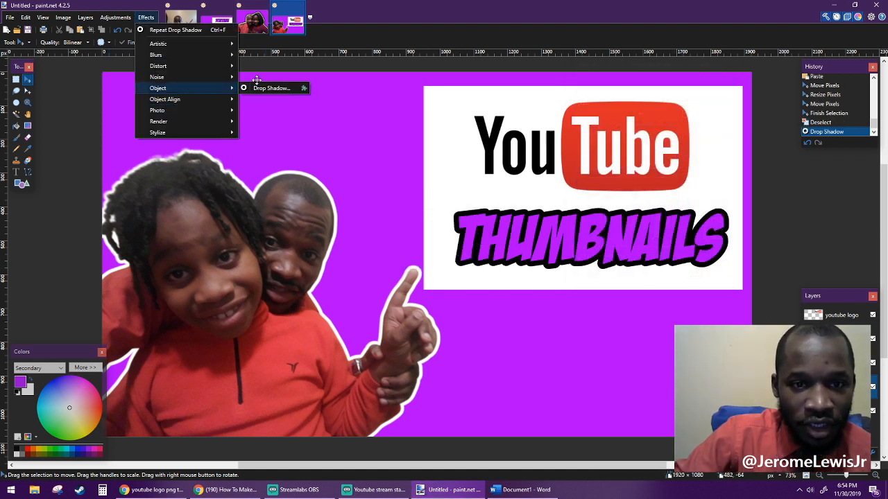
pyautogui.click(257, 86)
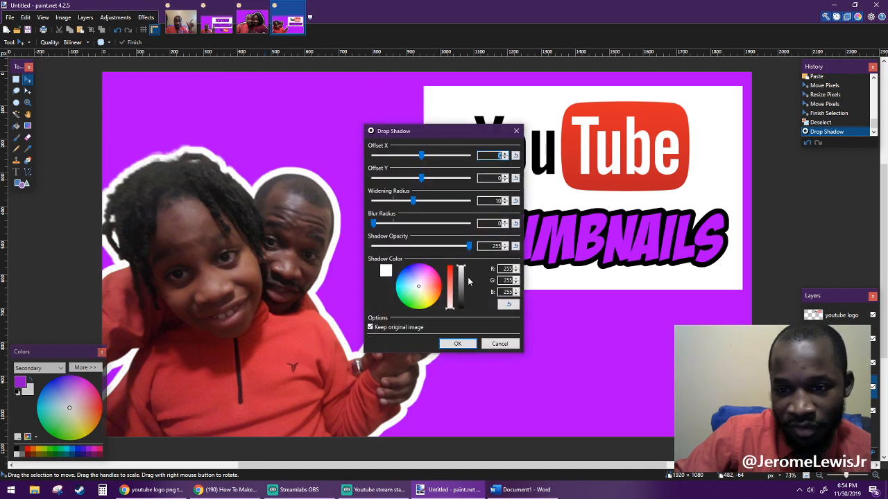
pyautogui.moveTo(464, 269); pyautogui.dragTo(463, 309)
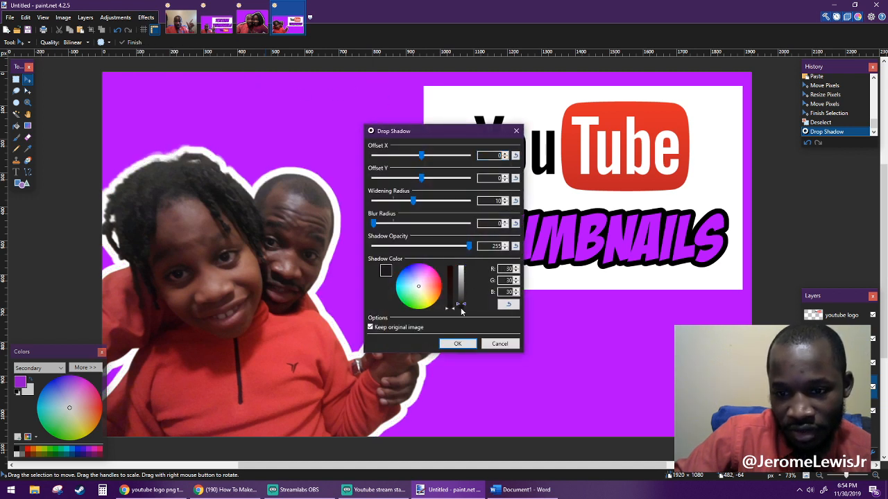
pyautogui.moveTo(436, 134); pyautogui.dragTo(665, 73)
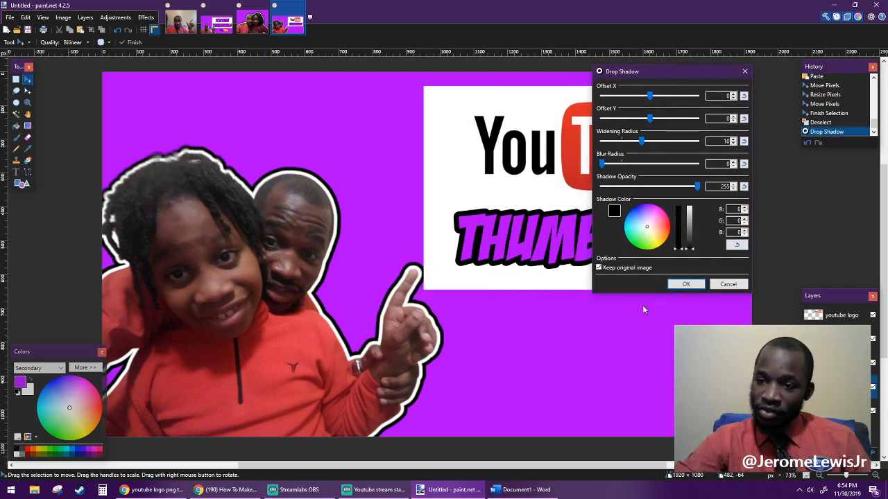
pyautogui.click(685, 285)
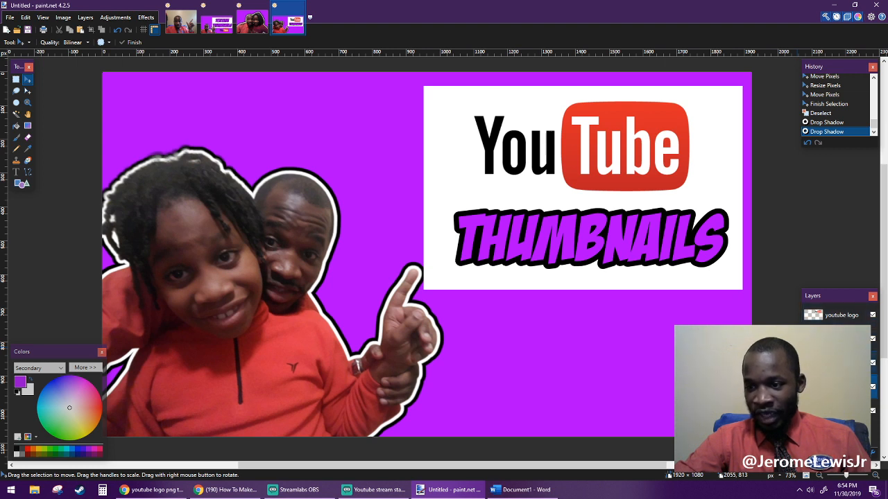
# - Outline the white box with a black Drop Shadow using widening radius 5 and no offset or blur
pyautogui.click(146, 17)
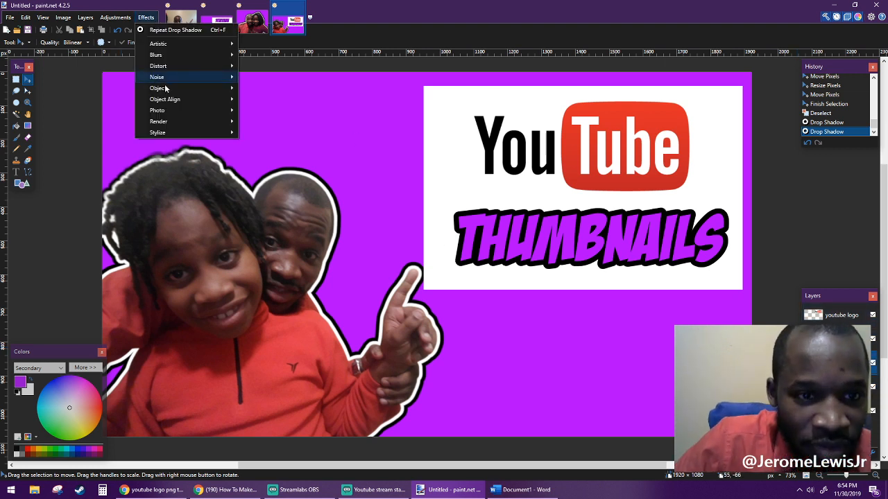
pyautogui.moveTo(222, 86)
pyautogui.click(262, 88)
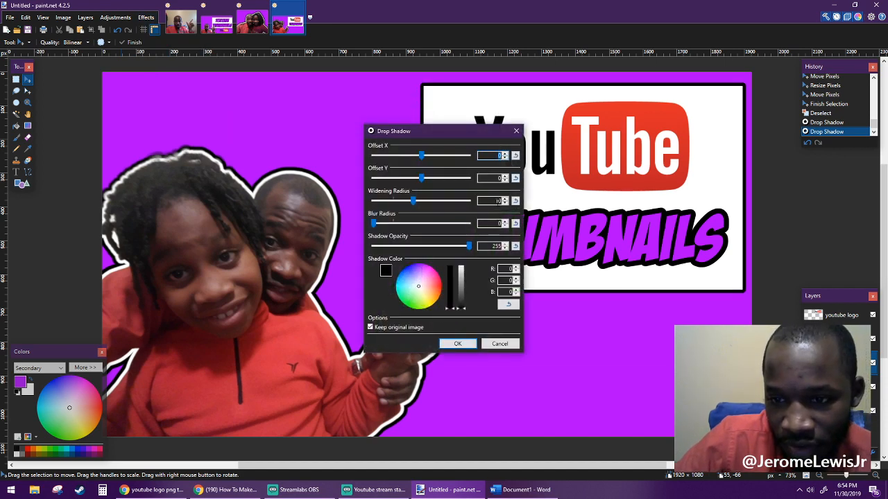
pyautogui.click(505, 203)
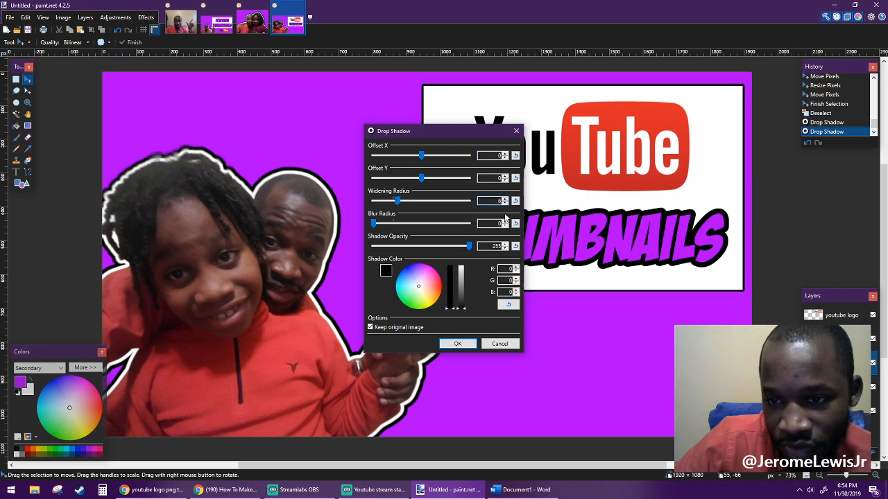
pyautogui.click(505, 202)
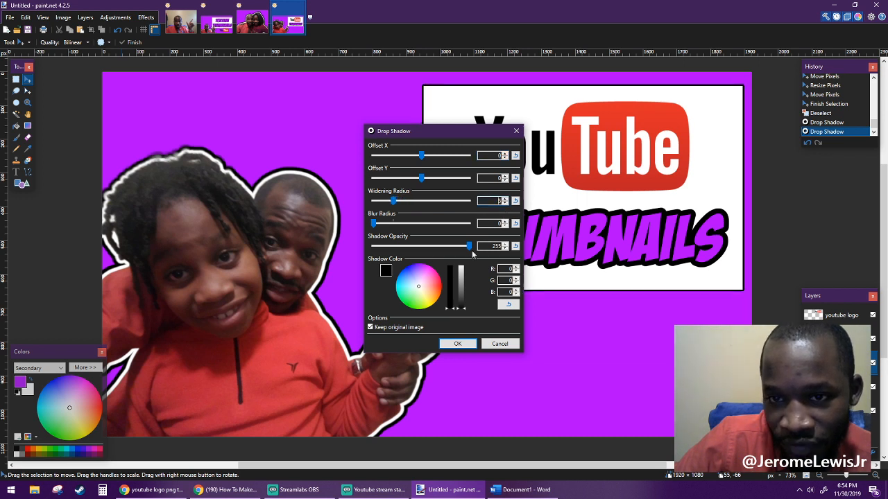
pyautogui.click(451, 344)
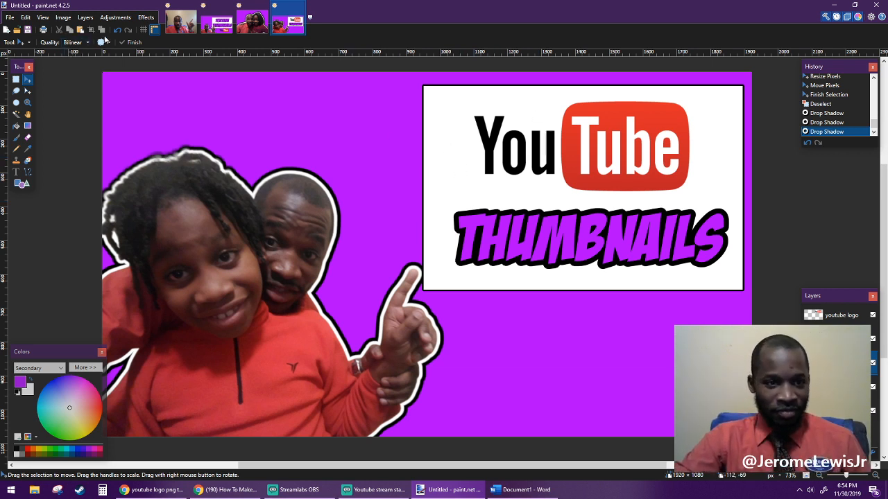
# - Save the thumbnail in Downloads as Untitled.pdn in the paint.net format
pyautogui.click(10, 16)
pyautogui.click(11, 16)
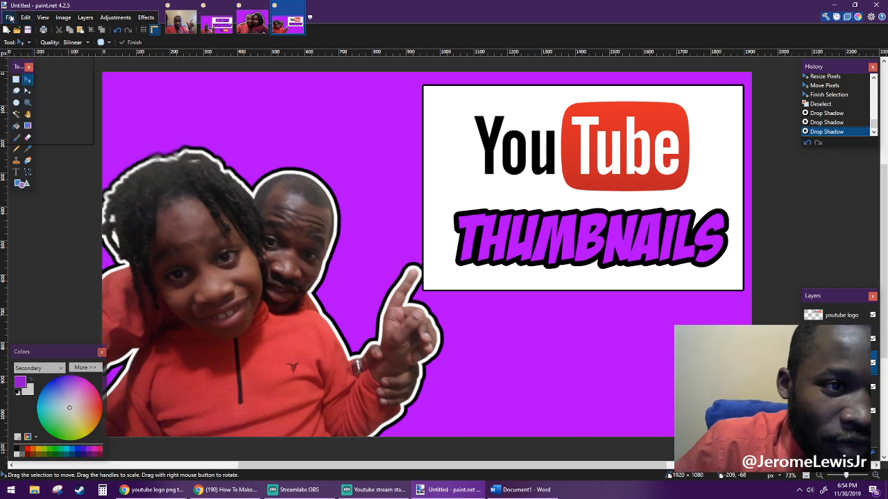
pyautogui.click(10, 17)
pyautogui.click(31, 109)
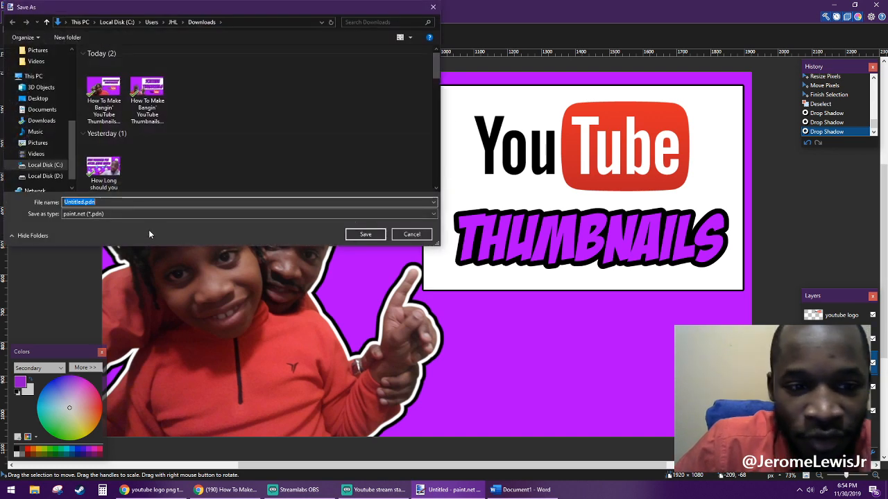
pyautogui.click(131, 212)
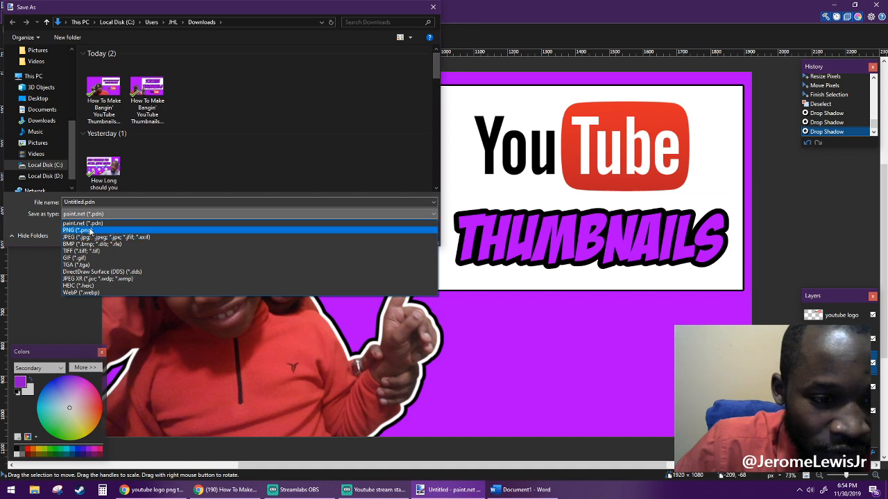
pyautogui.click(96, 224)
pyautogui.click(356, 237)
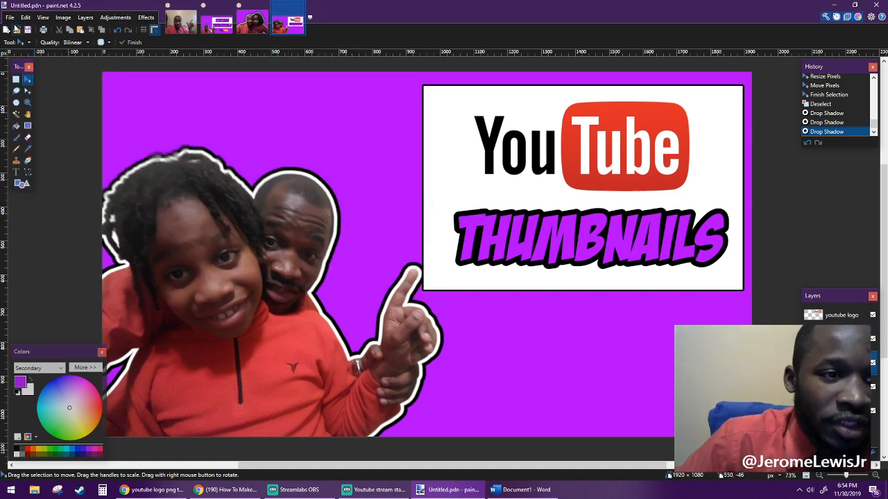
# - Save the project under a new paint.net file name, "YouTube Thumbnails - " followed by the person's first name
pyautogui.click(10, 16)
pyautogui.click(58, 98)
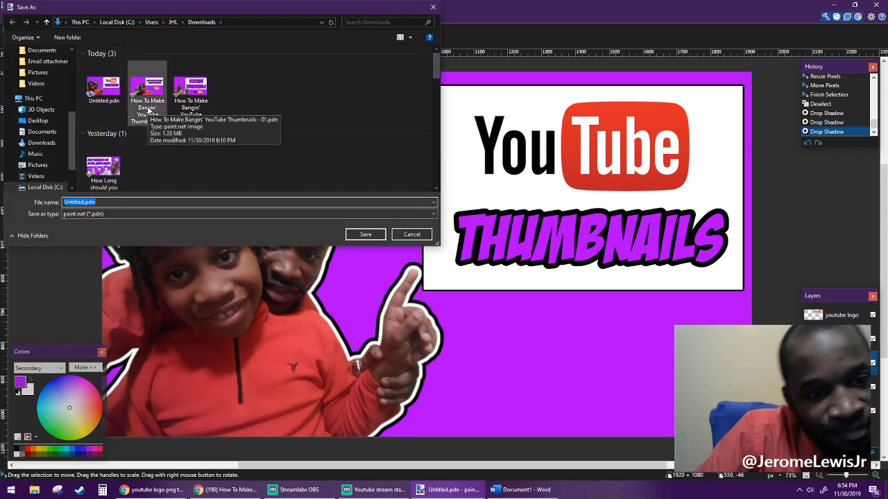
pyautogui.write('YouTu')
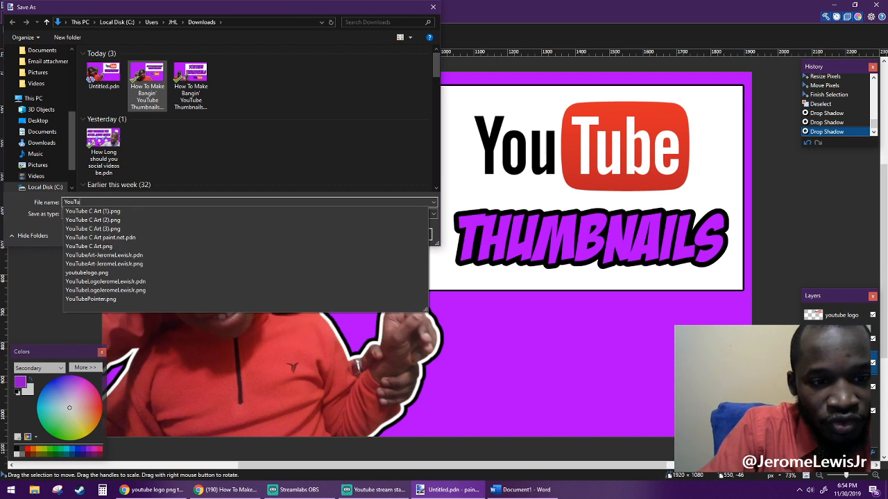
pyautogui.write('be Thumbnails - Jason')
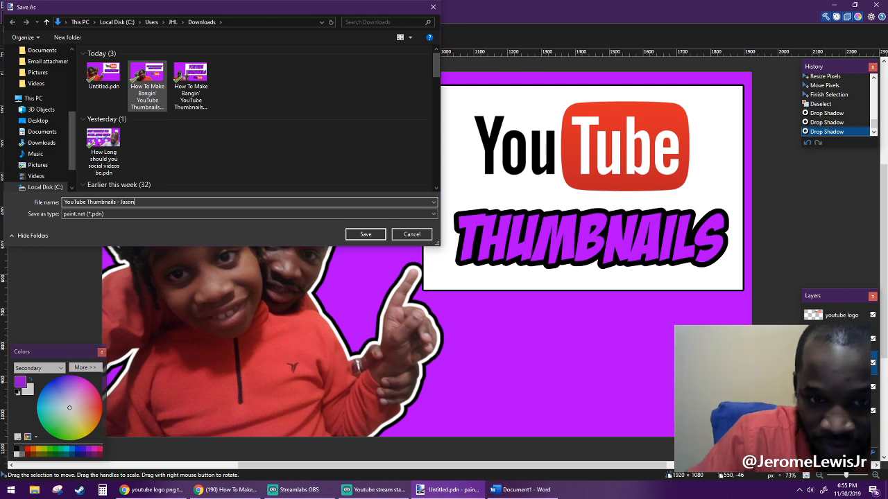
pyautogui.press('Return')
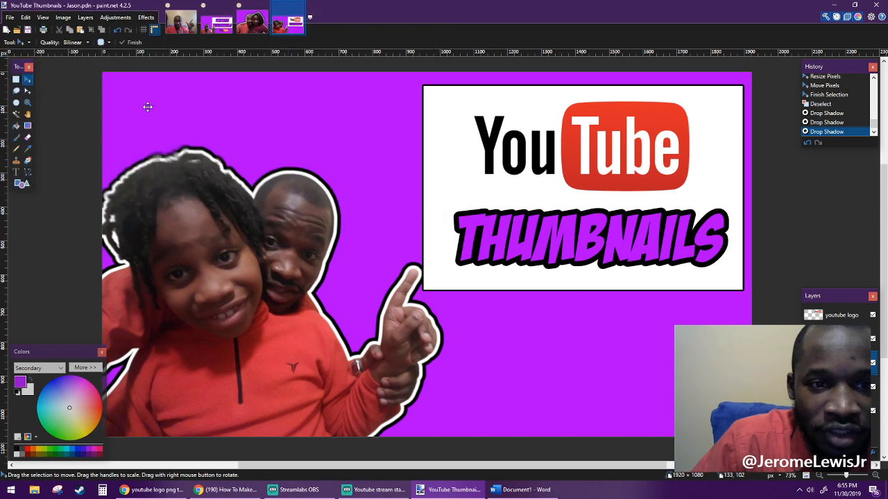
# - Save a PNG copy of the thumbnail in Downloads under the same base name, flattening the image to a single layer
pyautogui.click(10, 18)
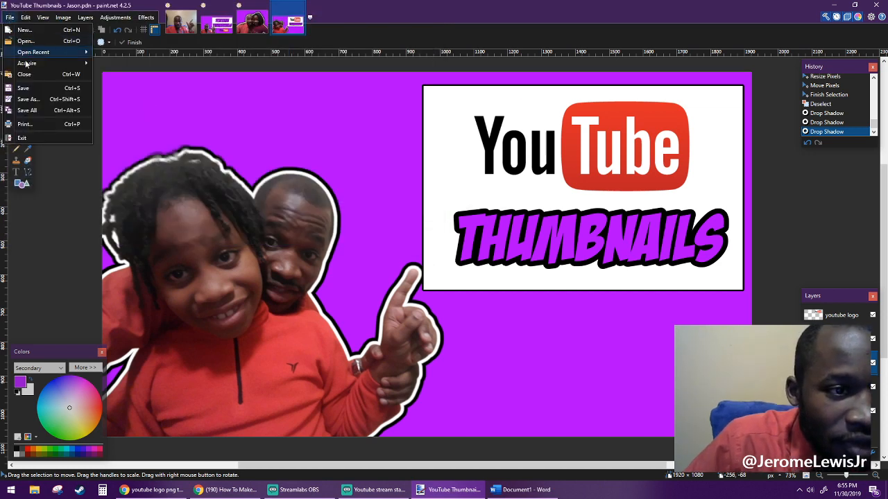
pyautogui.click(42, 98)
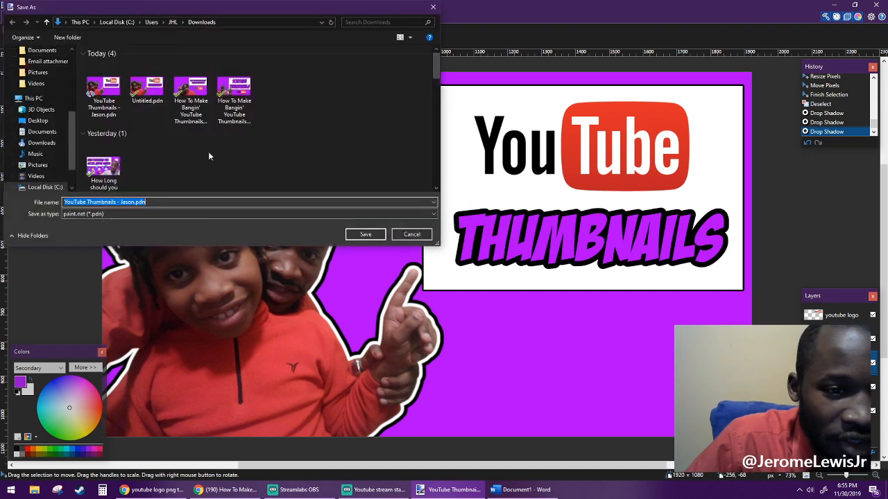
pyautogui.click(187, 214)
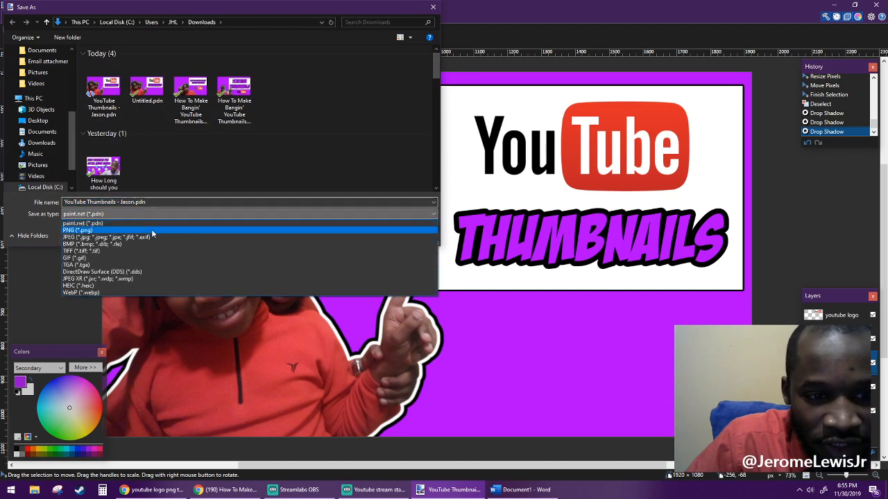
pyautogui.click(93, 231)
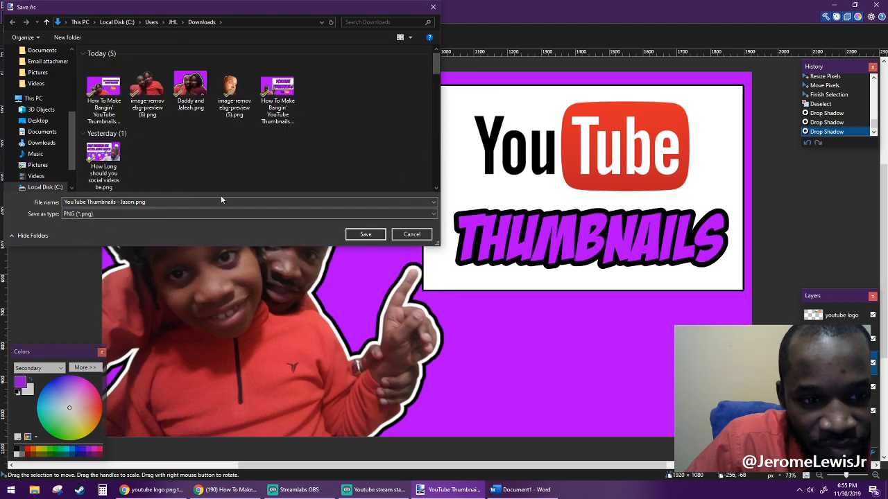
pyautogui.click(370, 236)
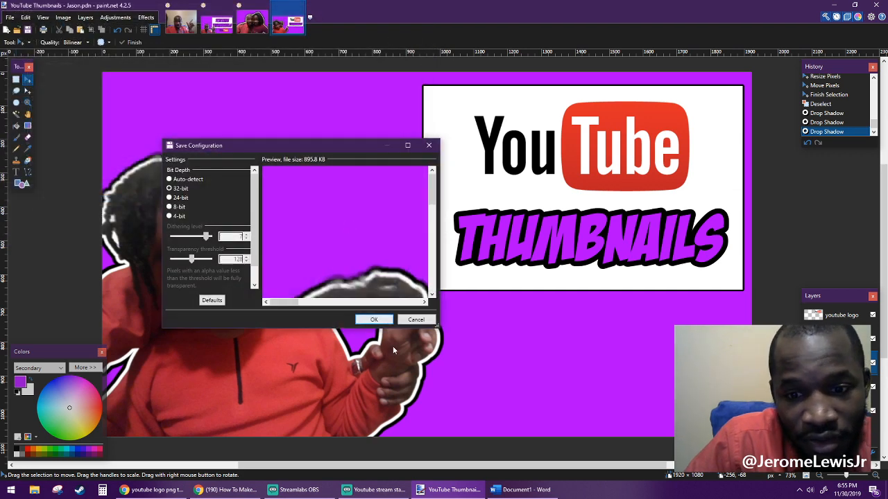
pyautogui.click(382, 322)
pyautogui.click(373, 319)
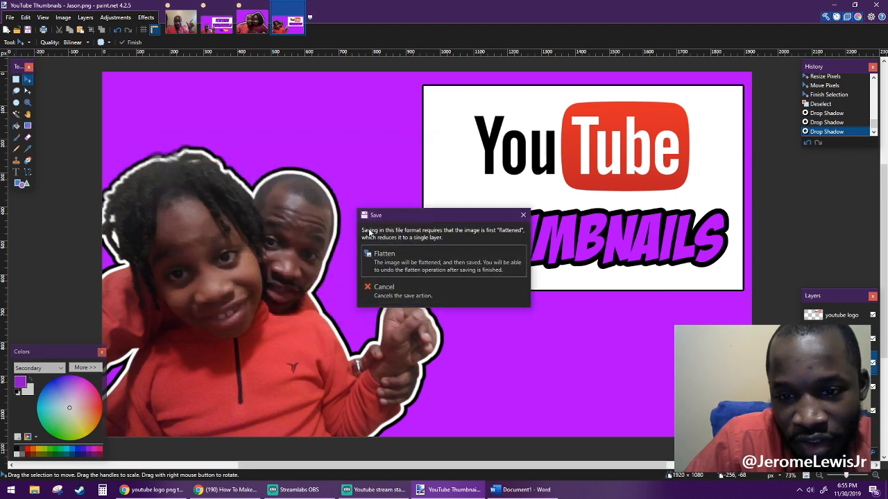
pyautogui.click(420, 261)
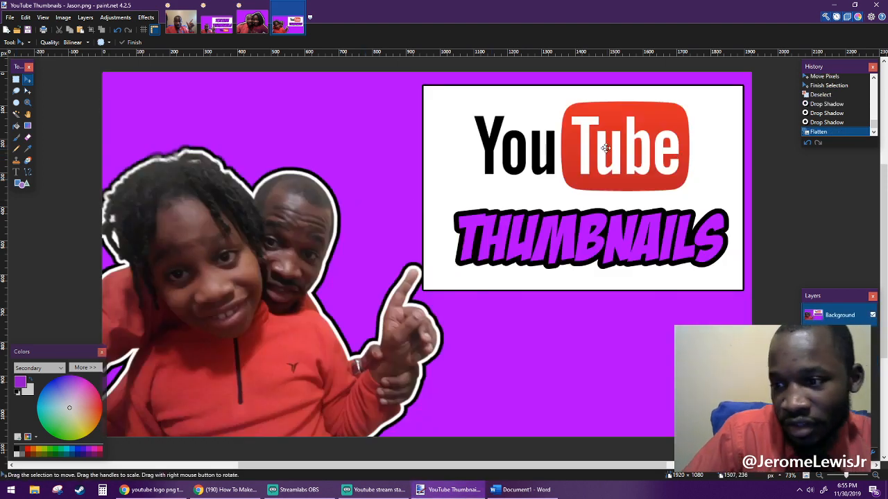
# - Switch to Chrome and load youtube.com in the tab that holds the Facebook page
pyautogui.click(10, 17)
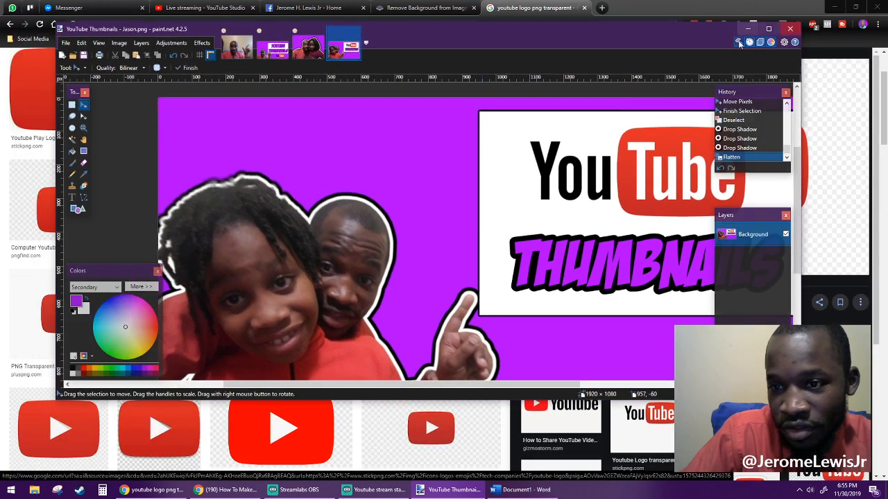
pyautogui.click(854, 5)
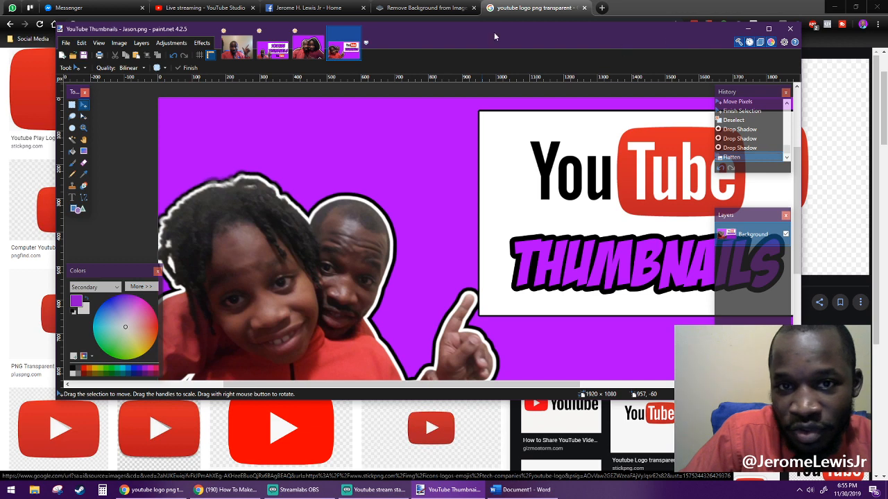
pyautogui.click(201, 8)
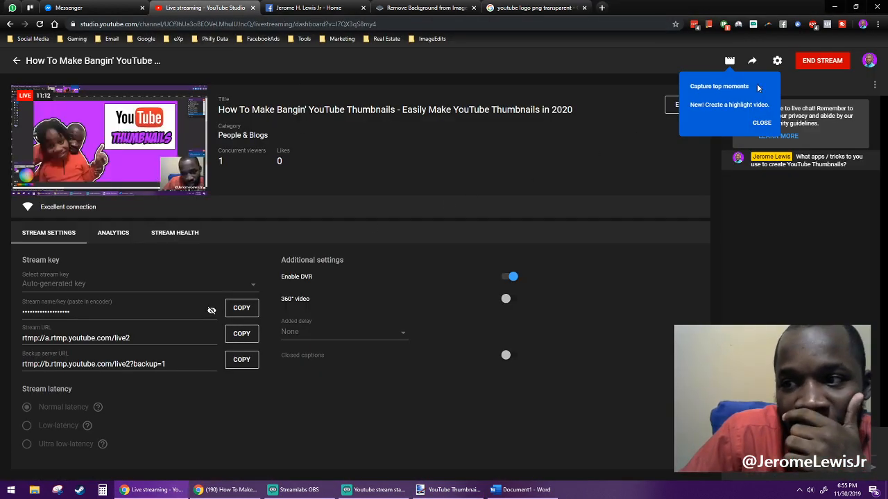
pyautogui.click(303, 7)
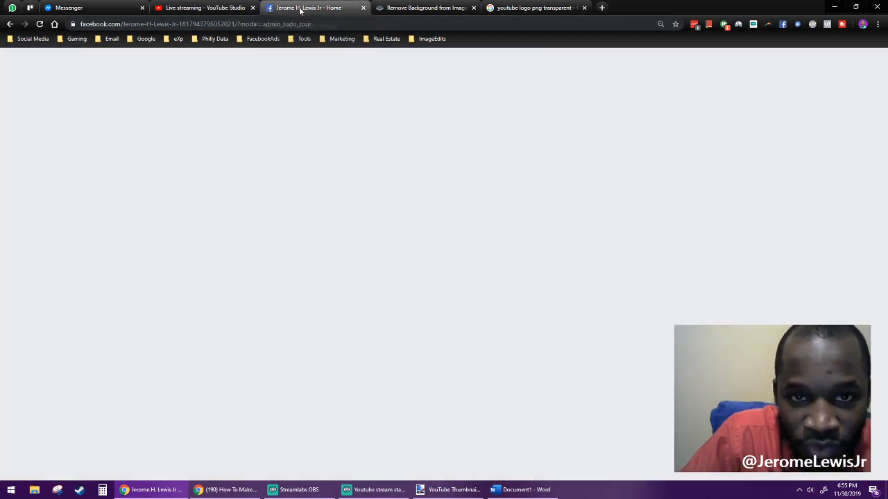
pyautogui.click(277, 24)
pyautogui.write('yout')
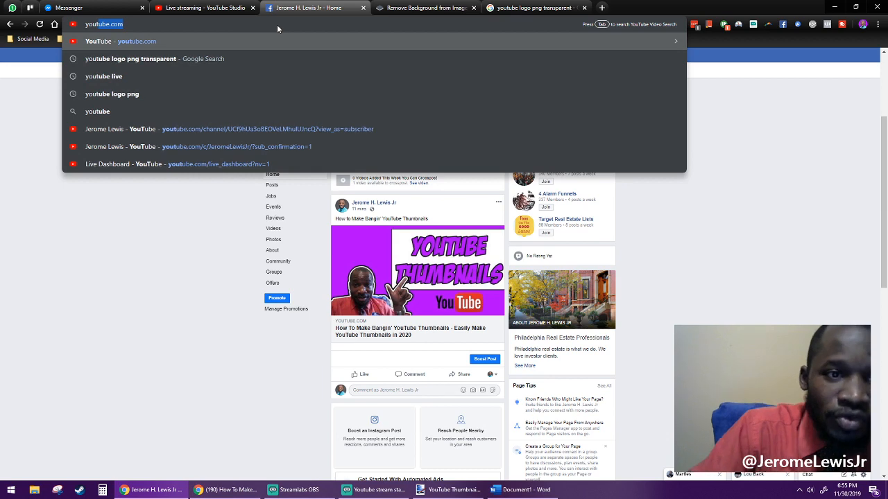
pyautogui.press('Return')
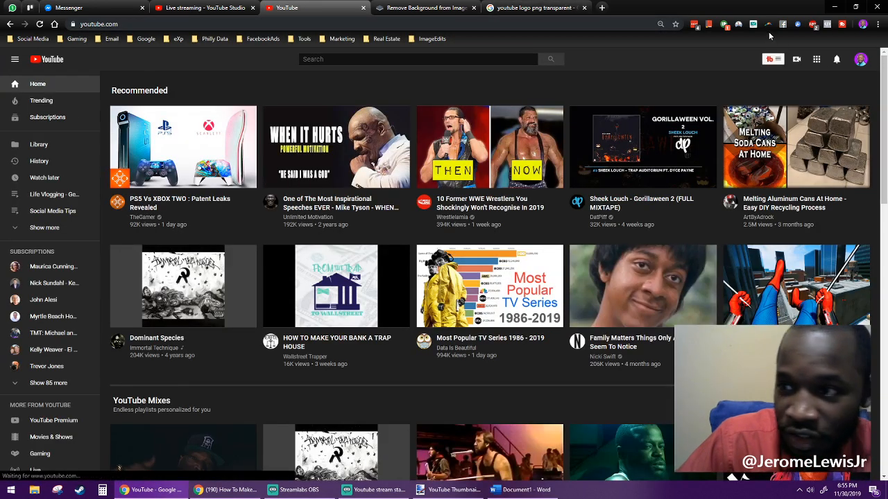
# - Go to the account's own channel and open its live stream "How To Make Bangin' YouTube Thumbnails"
pyautogui.click(861, 59)
pyautogui.click(861, 123)
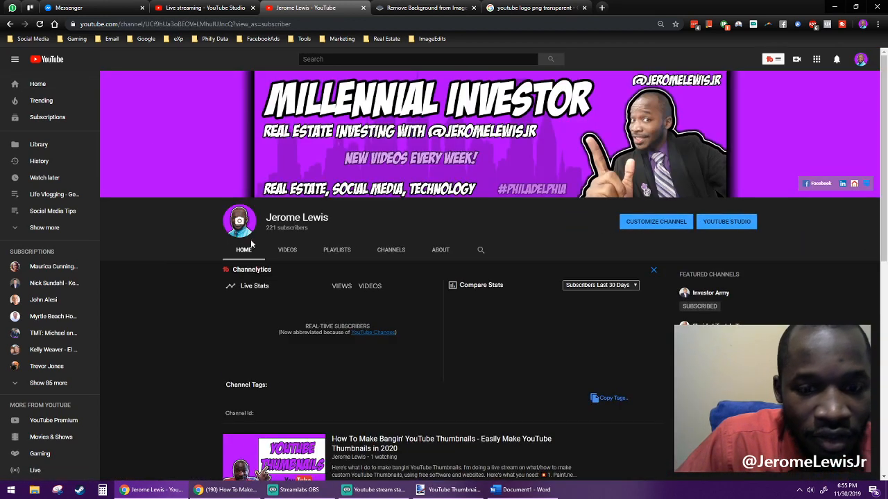
pyautogui.scroll(-2, 443, 277)
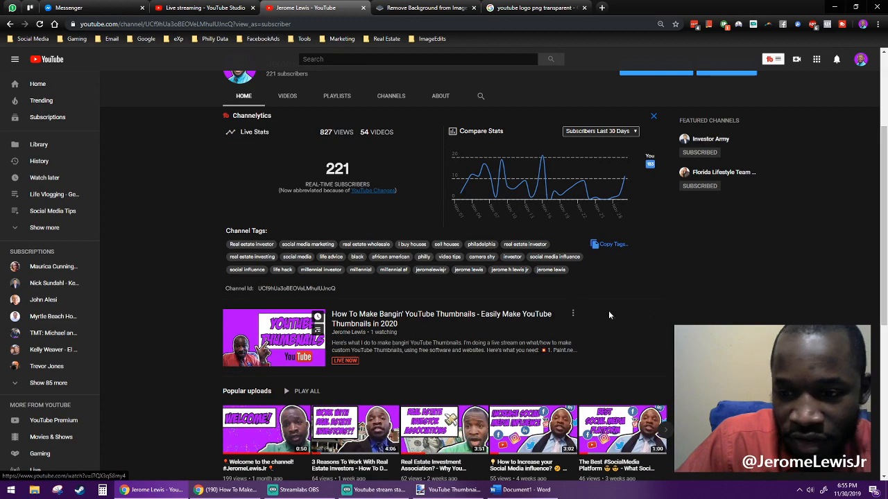
pyautogui.click(574, 314)
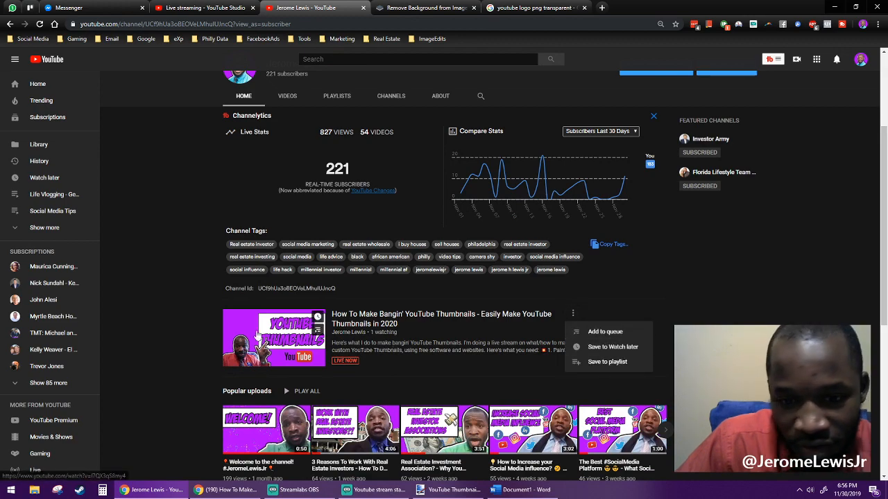
pyautogui.click(257, 335)
# - Open the live stream's video details for editing in YouTube Studio
pyautogui.scroll(-5, 297, 222)
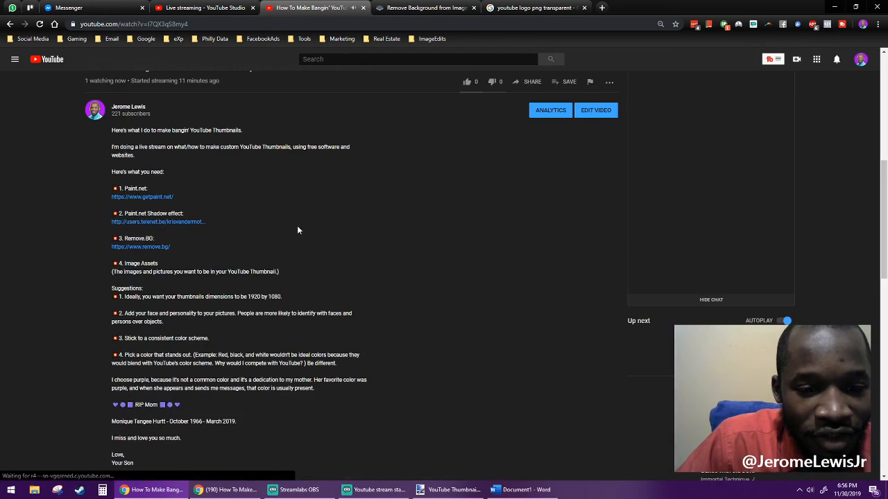
pyautogui.scroll(2, 296, 226)
pyautogui.scroll(3, 514, 248)
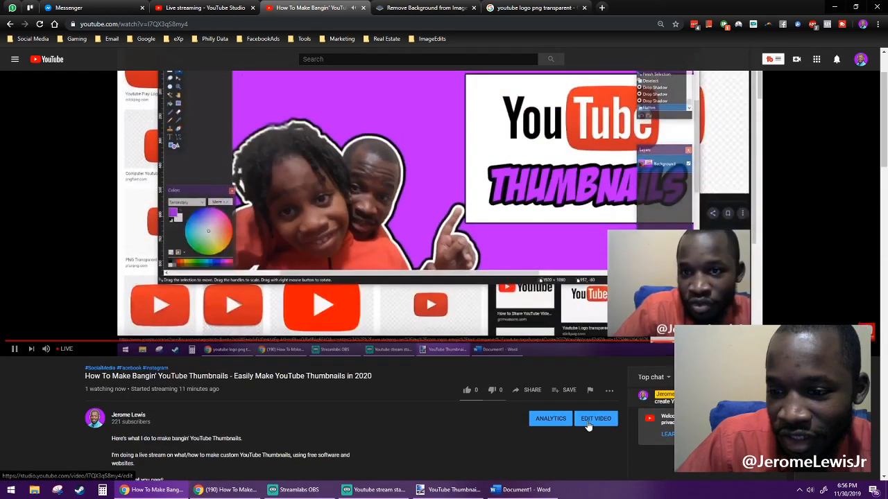
pyautogui.click(589, 422)
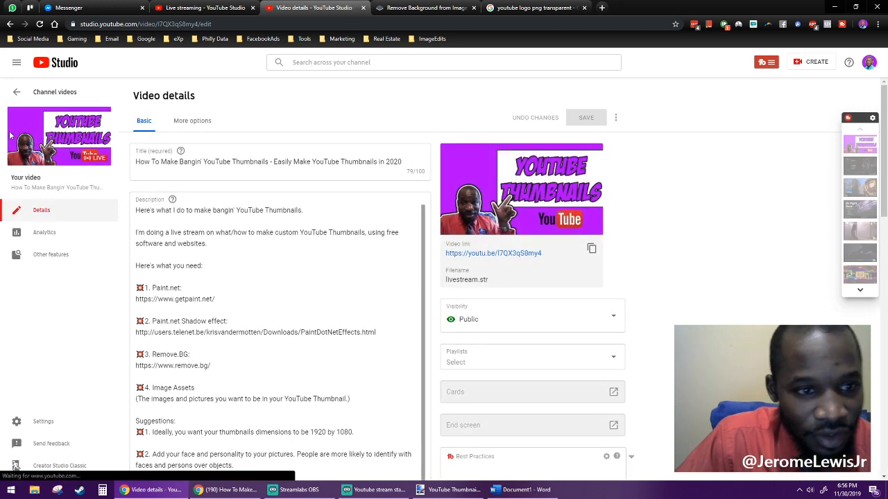
# - Replace the video's thumbnail with the newly saved "YouTube Thumbnails" PNG from Downloads and save the changes
pyautogui.scroll(-5, 125, 170)
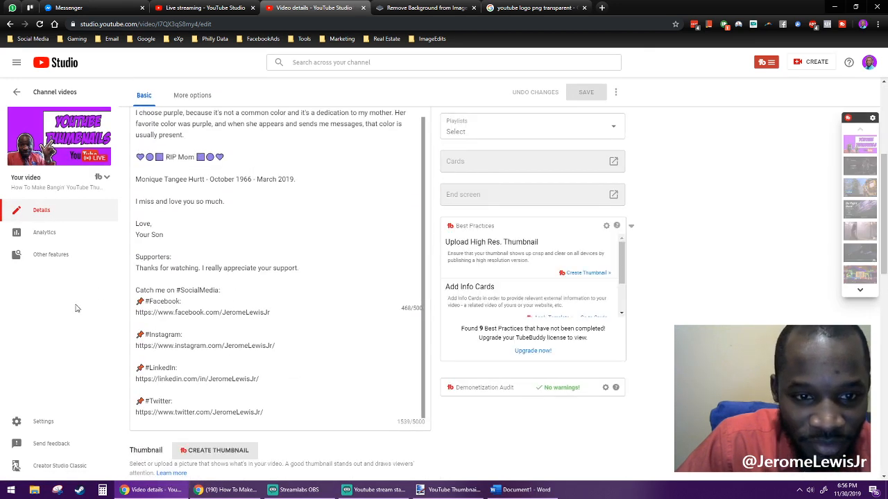
pyautogui.scroll(-5, 137, 449)
pyautogui.scroll(2, 167, 347)
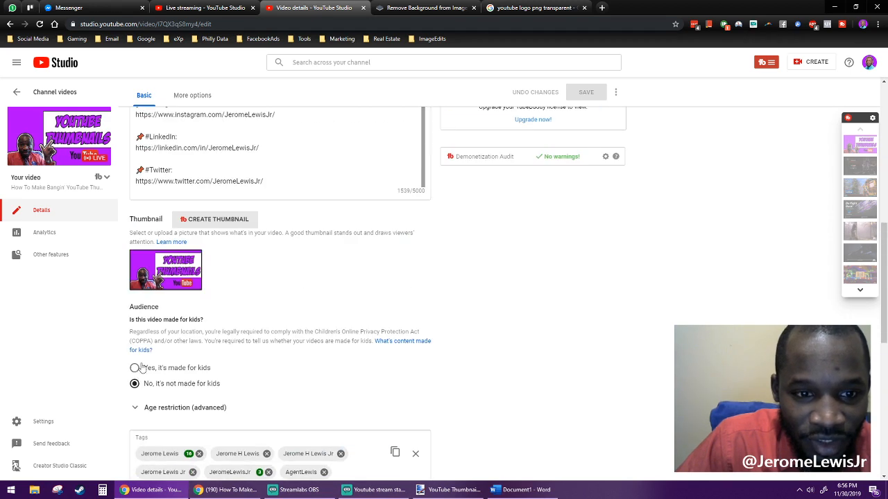
pyautogui.scroll(10, 287, 297)
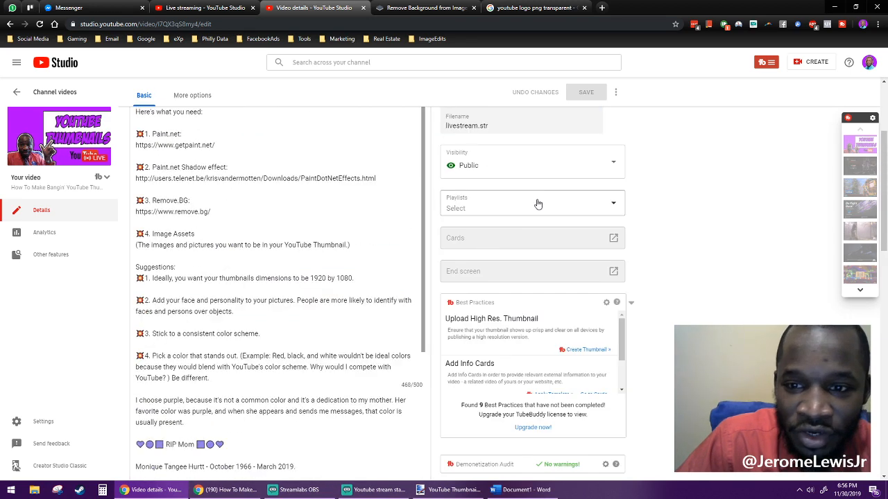
pyautogui.scroll(-5, 209, 229)
pyautogui.scroll(-6, 255, 230)
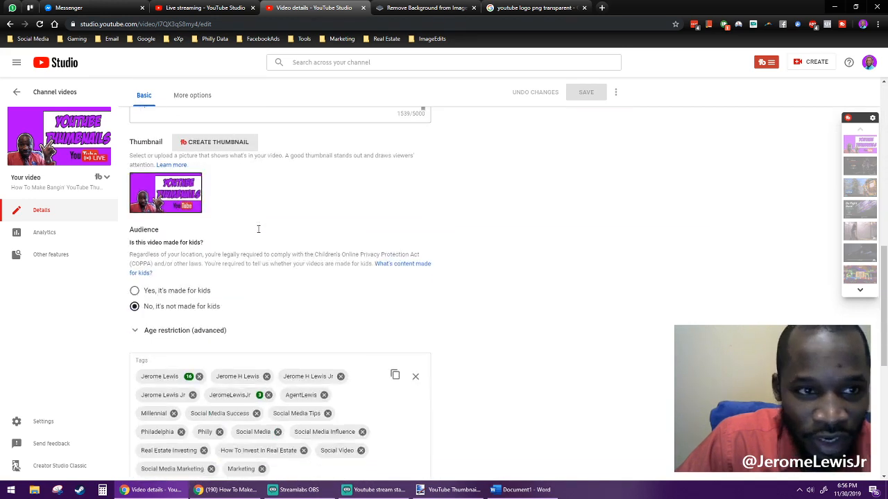
pyautogui.moveTo(195, 183)
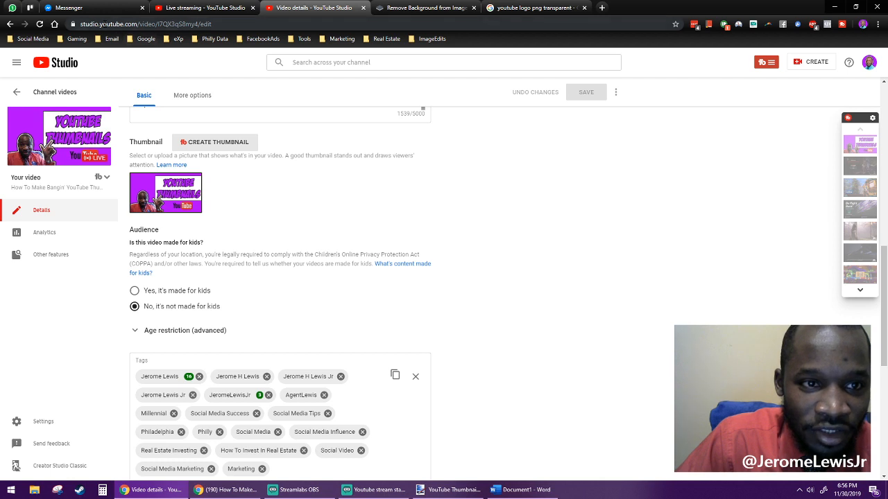
pyautogui.doubleClick(110, 23)
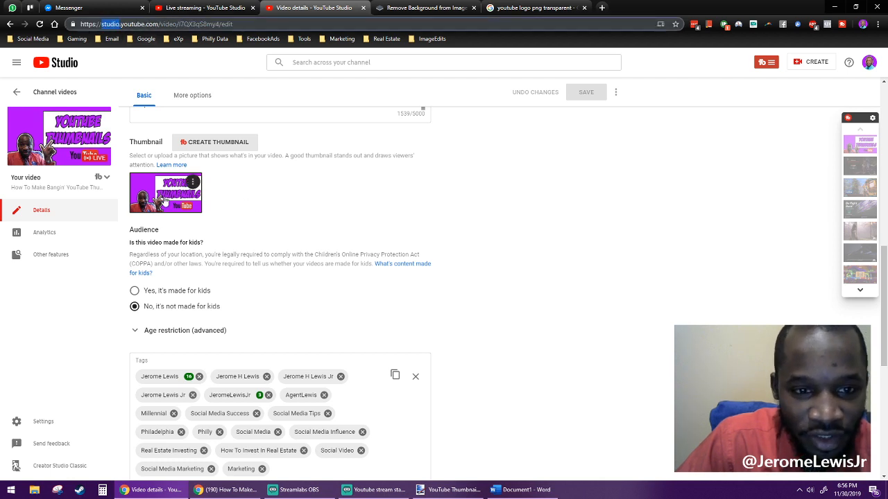
pyautogui.moveTo(175, 206)
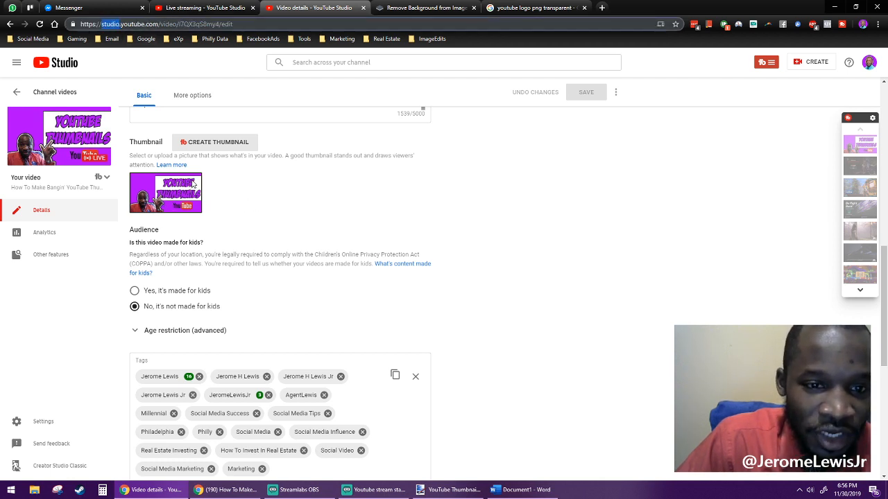
pyautogui.click(193, 182)
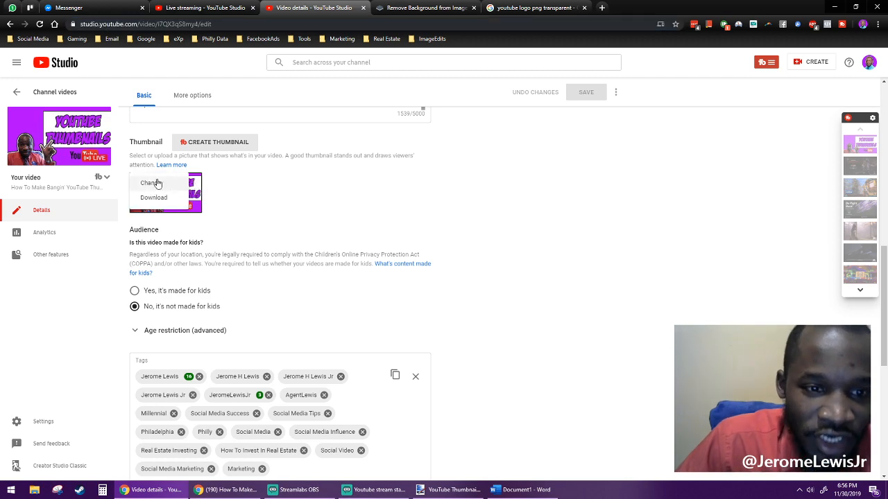
pyautogui.click(159, 184)
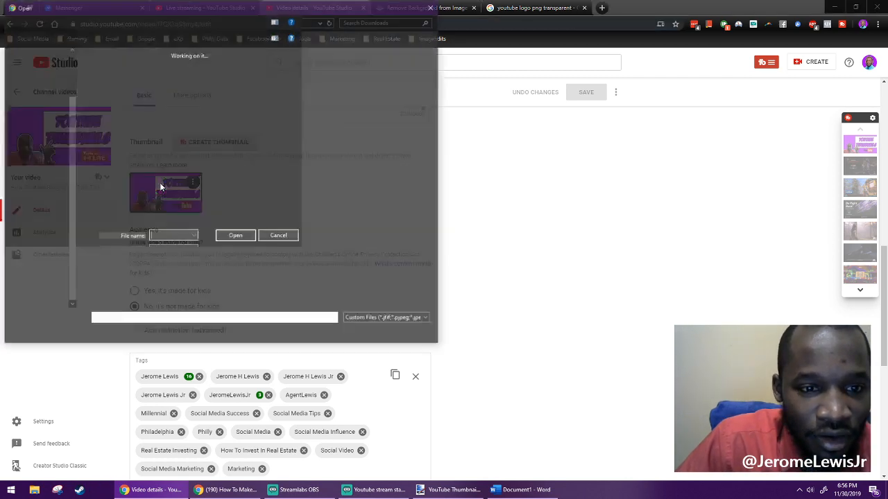
pyautogui.click(107, 103)
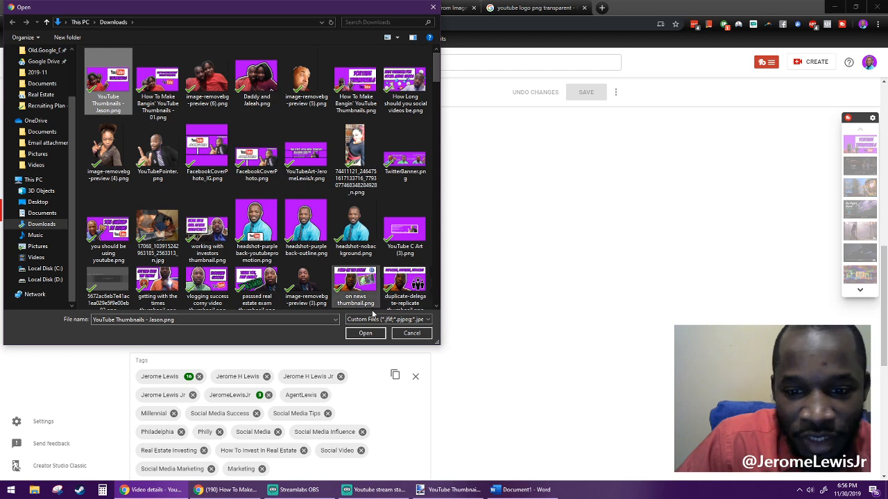
pyautogui.click(366, 332)
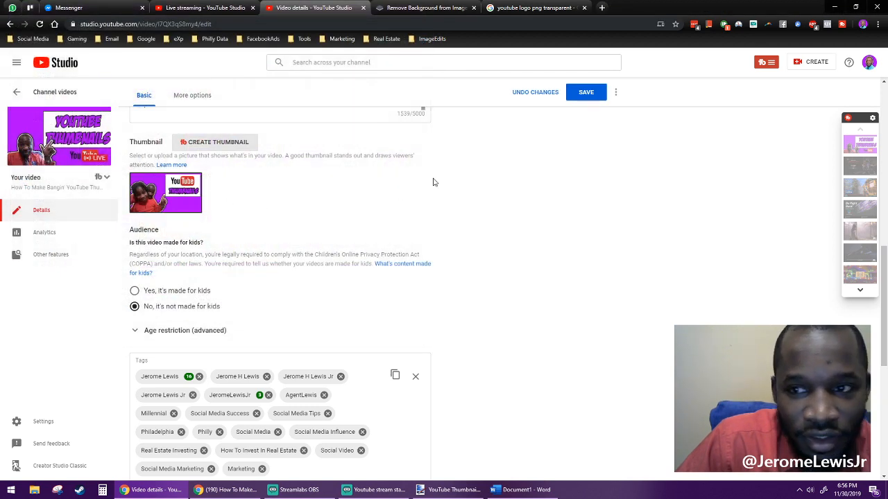
pyautogui.click(593, 94)
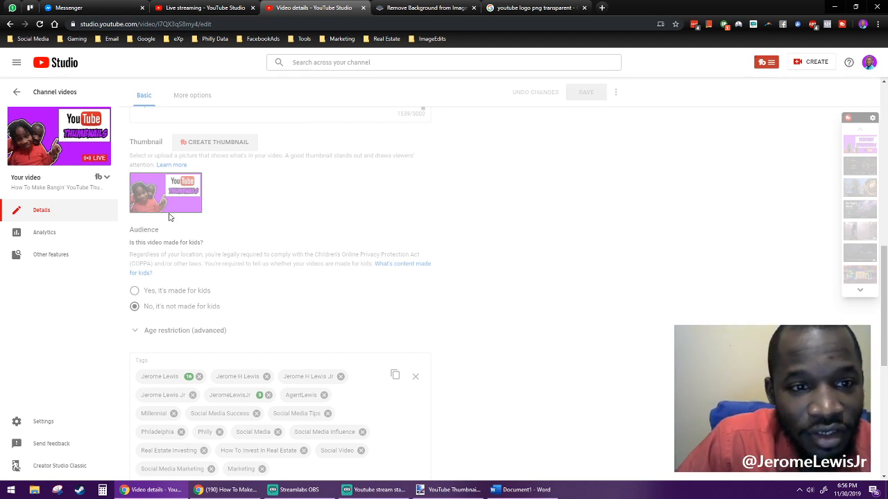
# - Check the replaced thumbnail in the thumbnail section and the preview of the video details page
pyautogui.scroll(-3, 271, 229)
pyautogui.scroll(8, 270, 230)
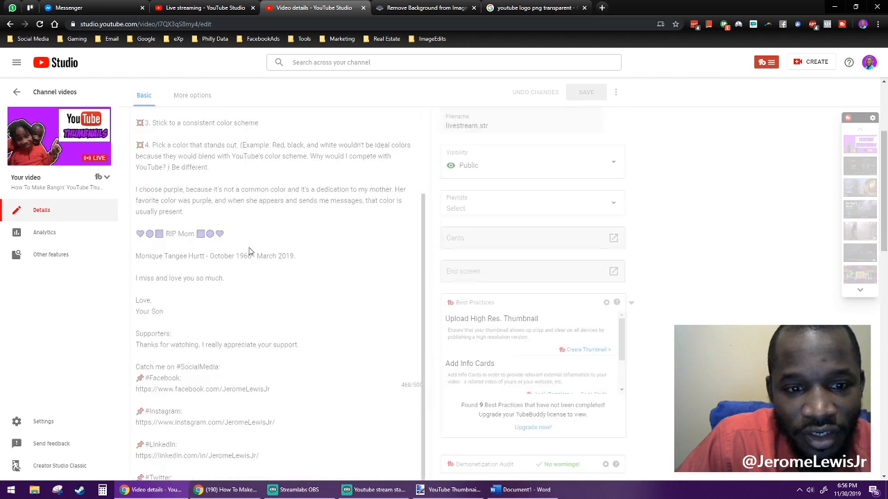
pyautogui.scroll(1, 281, 278)
pyautogui.scroll(-7, 307, 246)
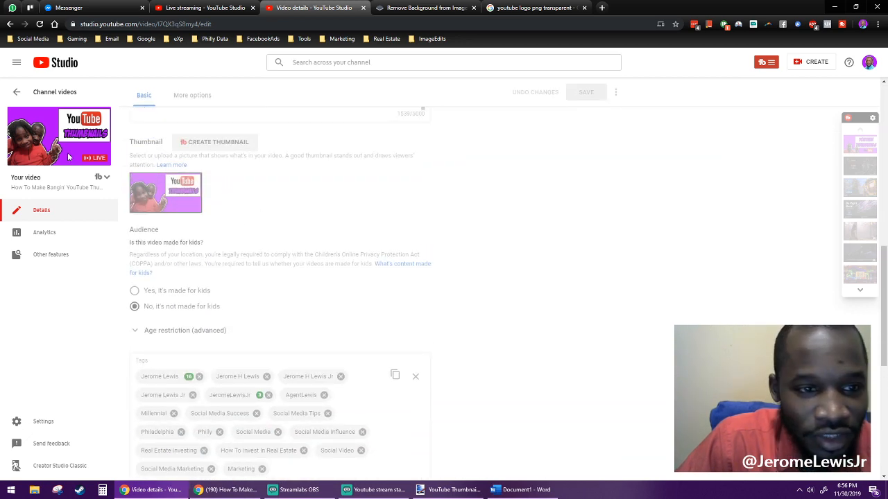
pyautogui.scroll(-2, 115, 224)
pyautogui.scroll(5, 457, 354)
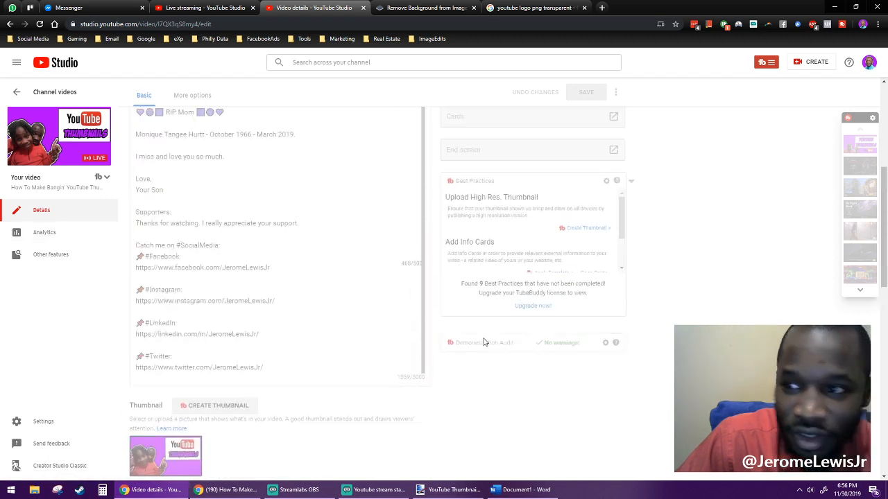
pyautogui.scroll(5, 484, 342)
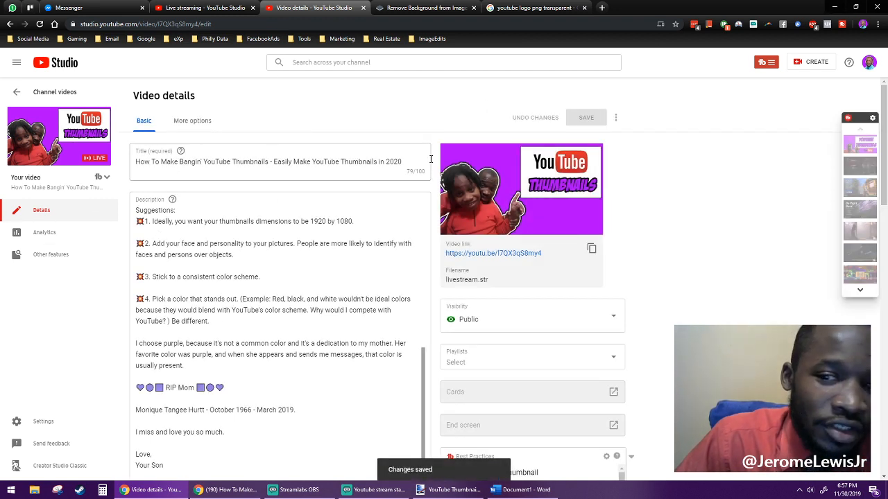
# - Review the thumbnail, audience setting and tags on the live stream's video details page
pyautogui.scroll(-3, 672, 265)
pyautogui.scroll(-6, 287, 277)
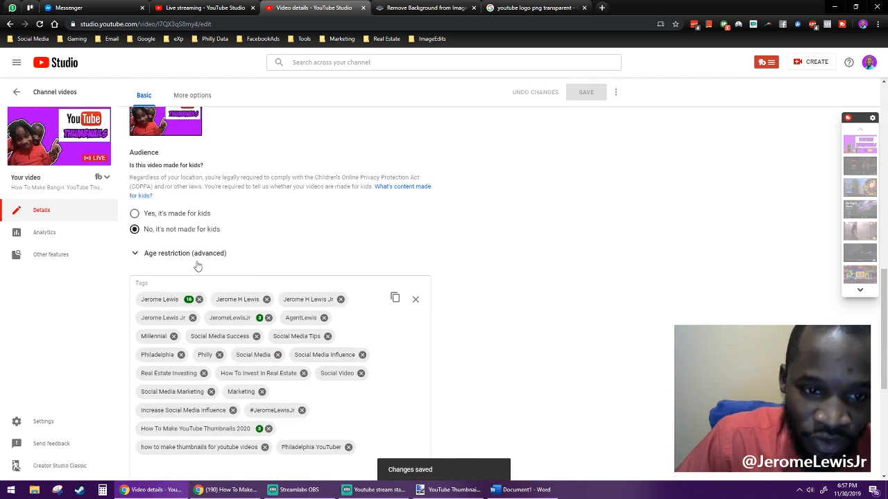
pyautogui.scroll(2, 199, 267)
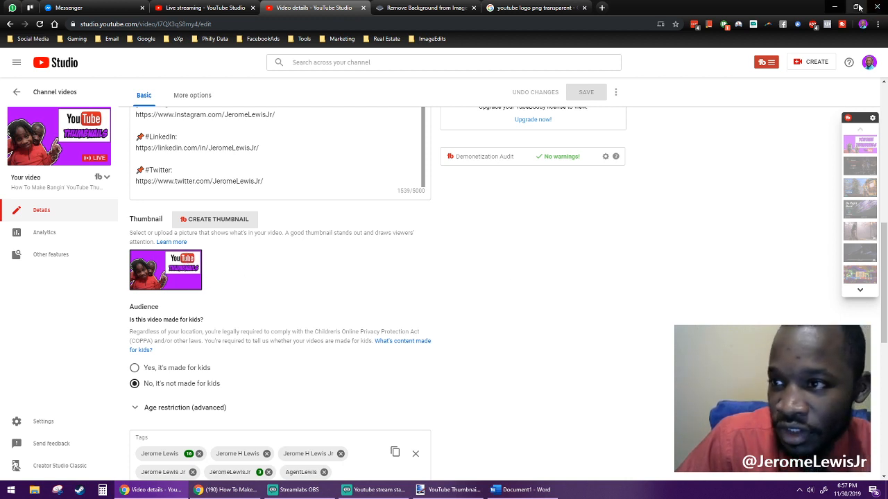
pyautogui.scroll(-3, 396, 257)
pyautogui.scroll(2, 283, 252)
pyautogui.scroll(-2, 213, 262)
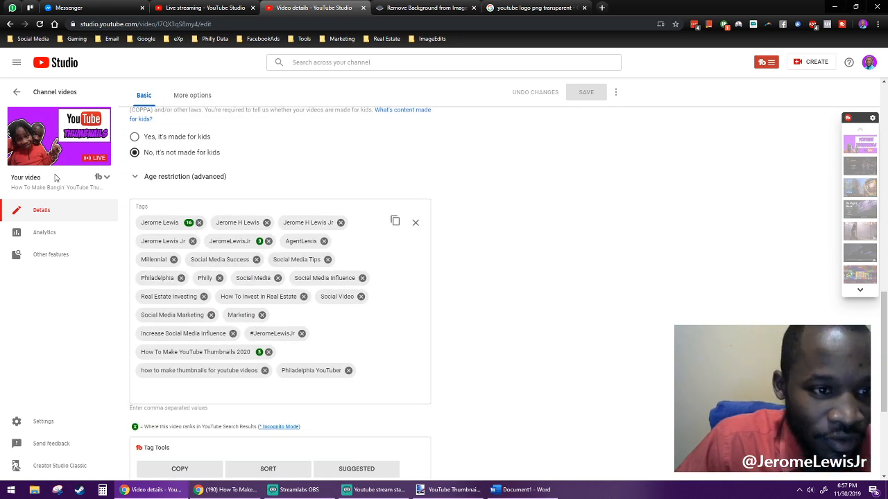
# - Shrink the browser window, switch to paint.net and view the whole flattened thumbnail centred on the canvas
pyautogui.click(857, 7)
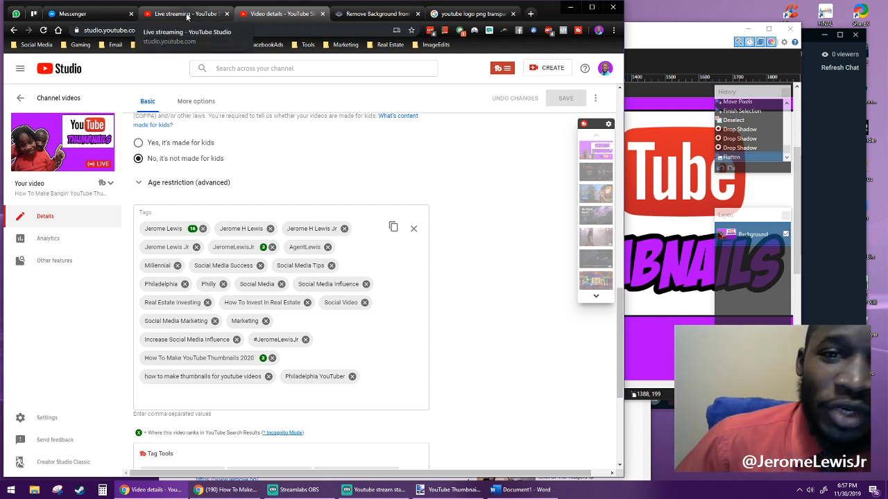
pyautogui.click(672, 42)
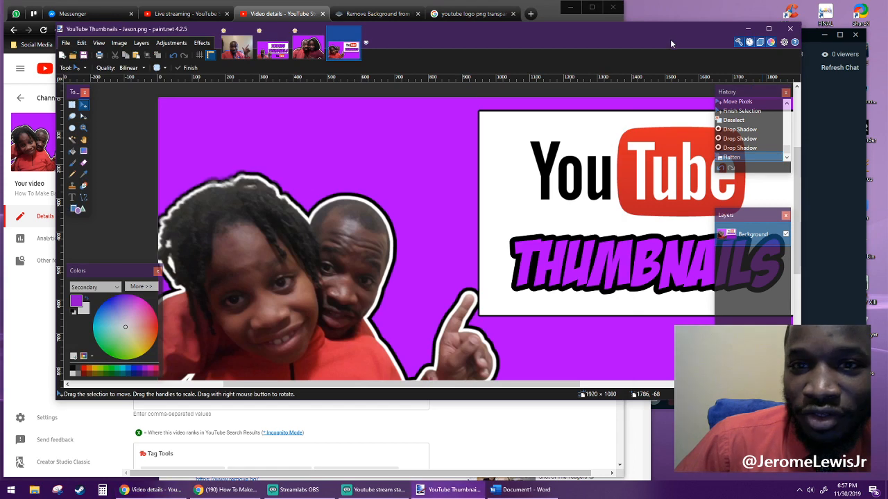
pyautogui.keyDown('ctrl'); pyautogui.scroll(-2, 529, 230); pyautogui.keyUp('ctrl')
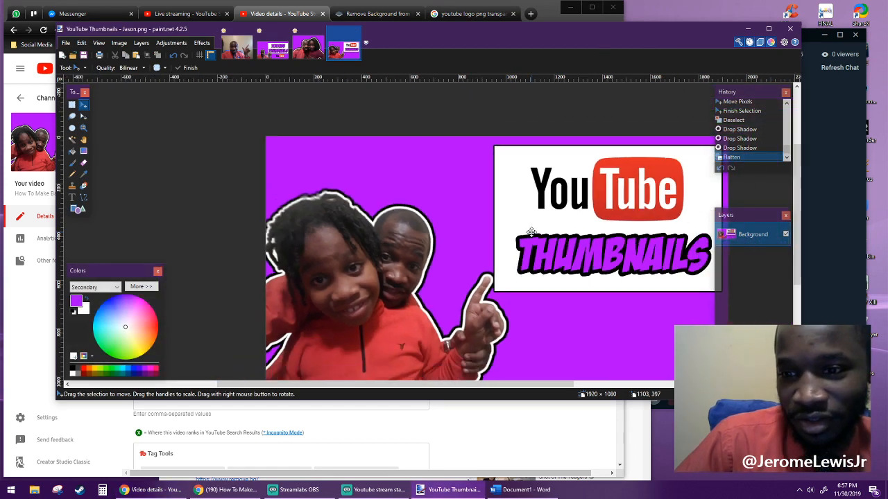
pyautogui.moveTo(539, 226); pyautogui.dragTo(491, 180)
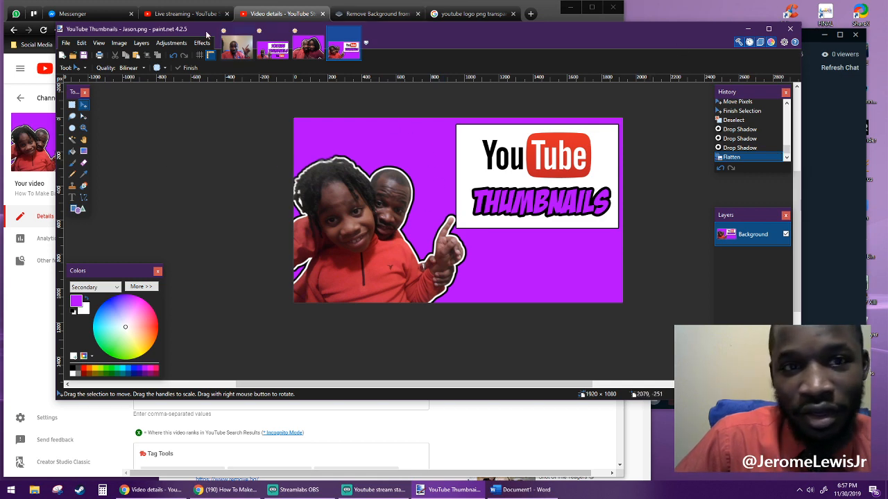
# - Return to the YouTube Studio live streaming dashboard in the browser and end the stream
pyautogui.click(186, 14)
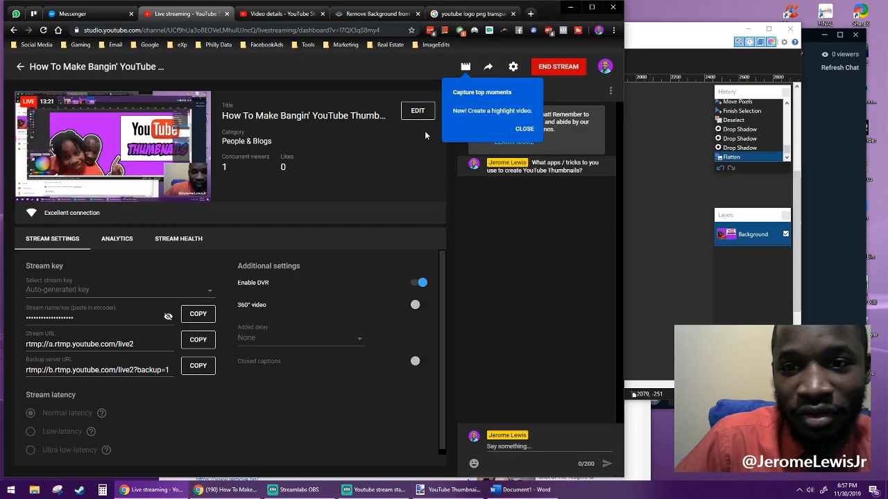
pyautogui.click(552, 70)
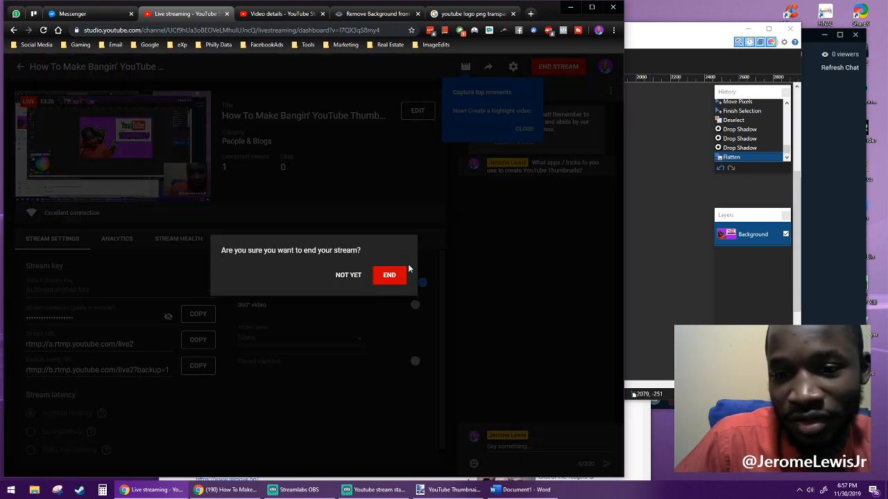